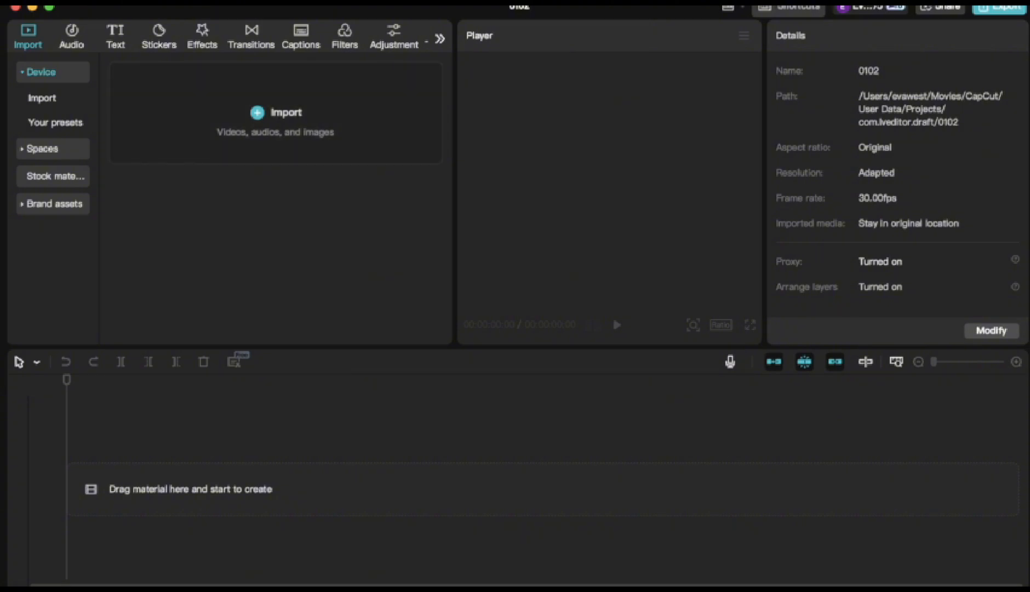
{"action": "left_click", "coordinate": [275, 113]}
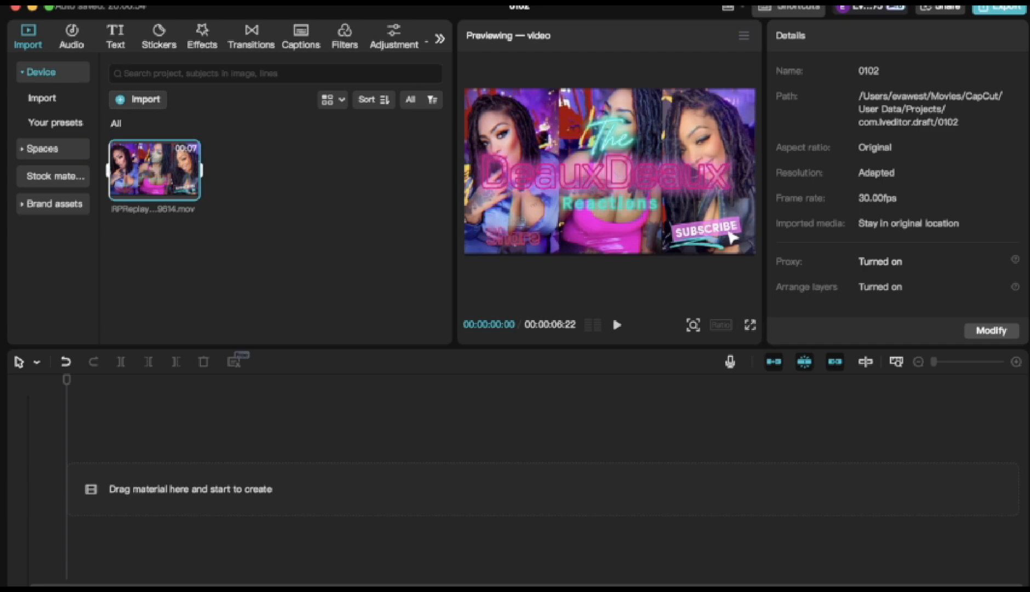
{"action": "left_click", "coordinate": [138, 100]}
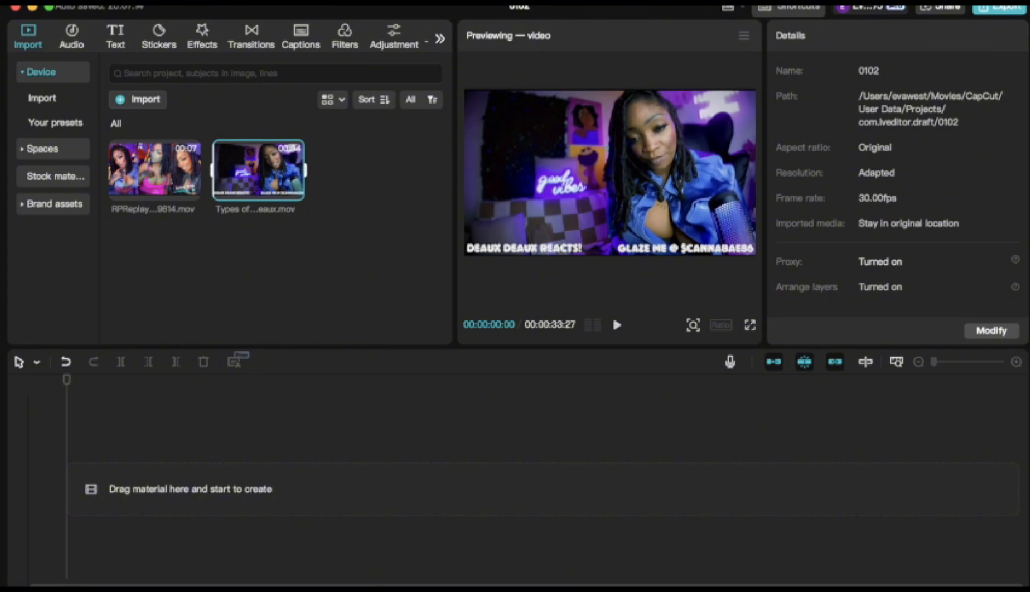
{"action": "left_click", "coordinate": [138, 100]}
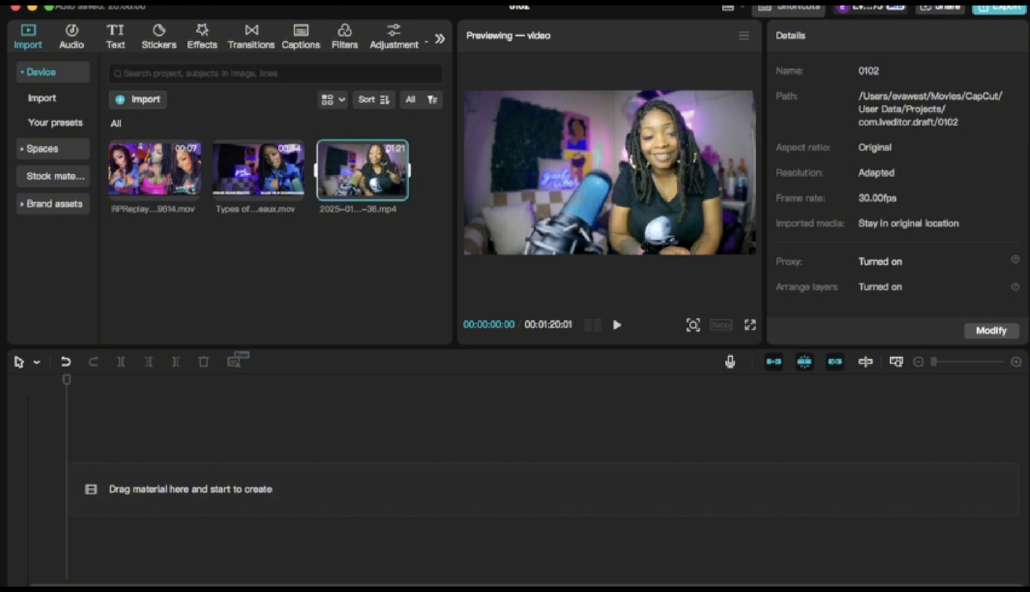
{"action": "left_click", "coordinate": [191, 190]}
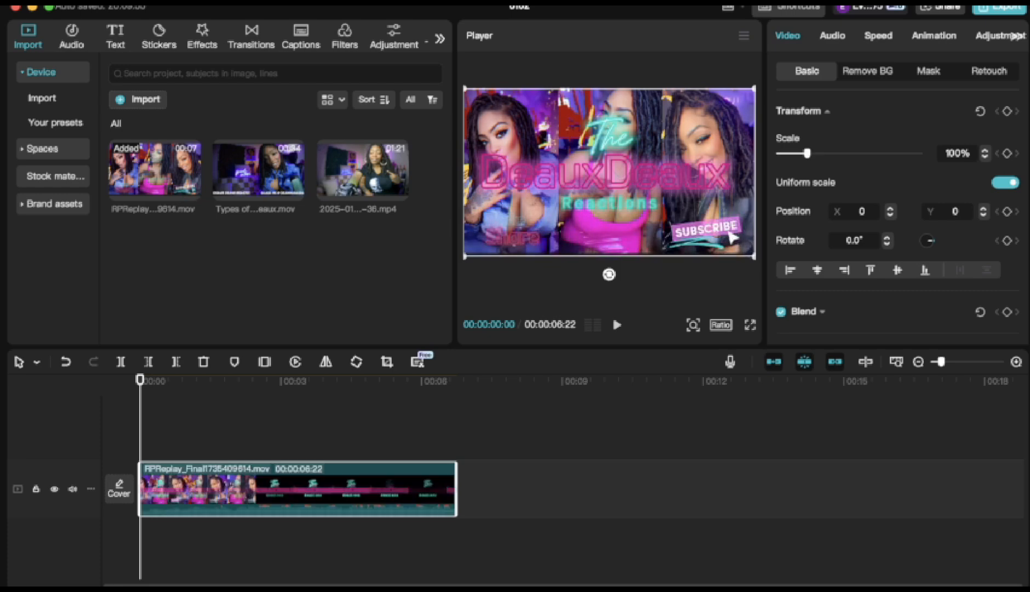
{"action": "key", "text": "space"}
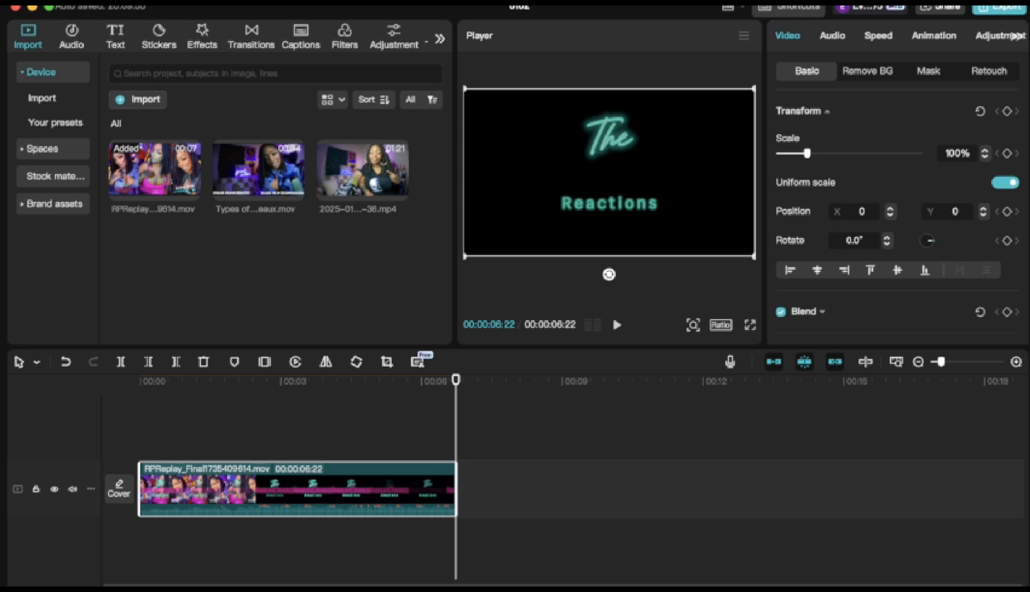
{"action": "left_click_drag", "start_coordinate": [941, 362], "coordinate": [933, 362]}
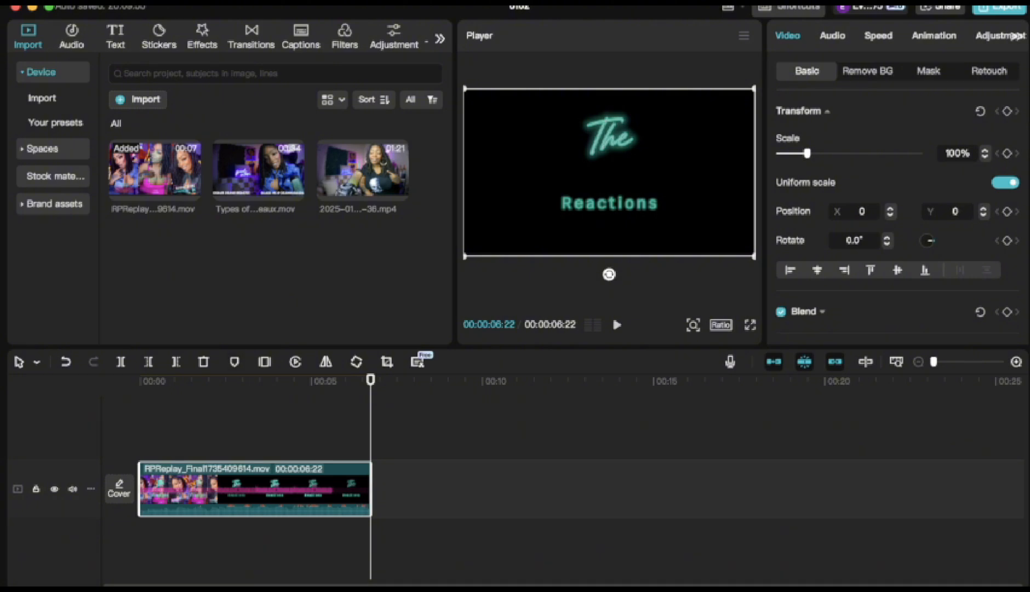
{"action": "mouse_move", "coordinate": [363, 170]}
{"action": "left_click", "coordinate": [398, 191]}
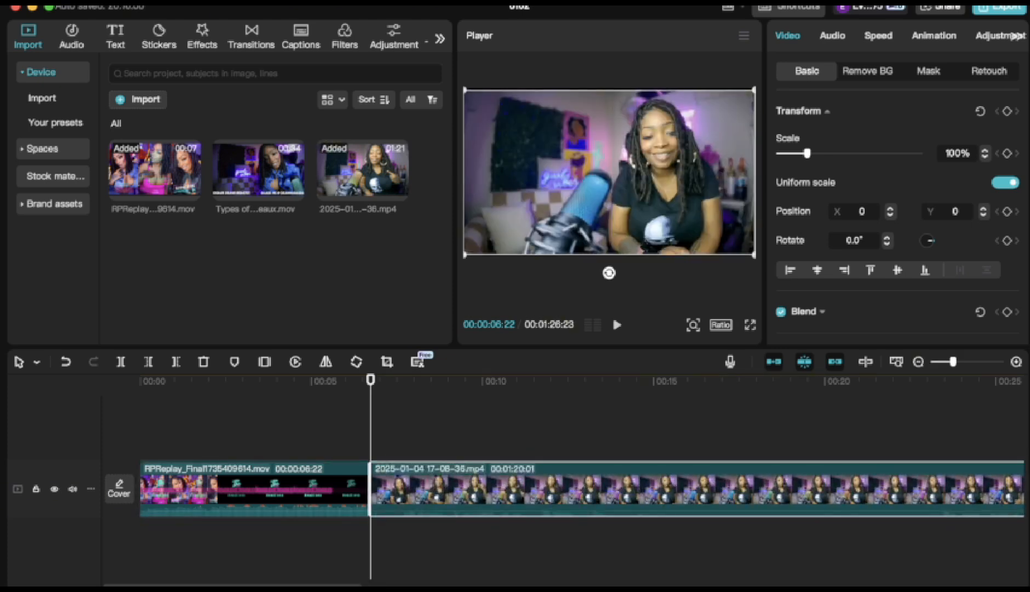
Try a volume of 20.0 dB on the second clip, return it to 0.0 dB and play the clip from 00:00:19:22.
{"action": "mouse_move", "coordinate": [258, 170]}
{"action": "left_click_drag", "start_coordinate": [370, 379], "coordinate": [815, 379]}
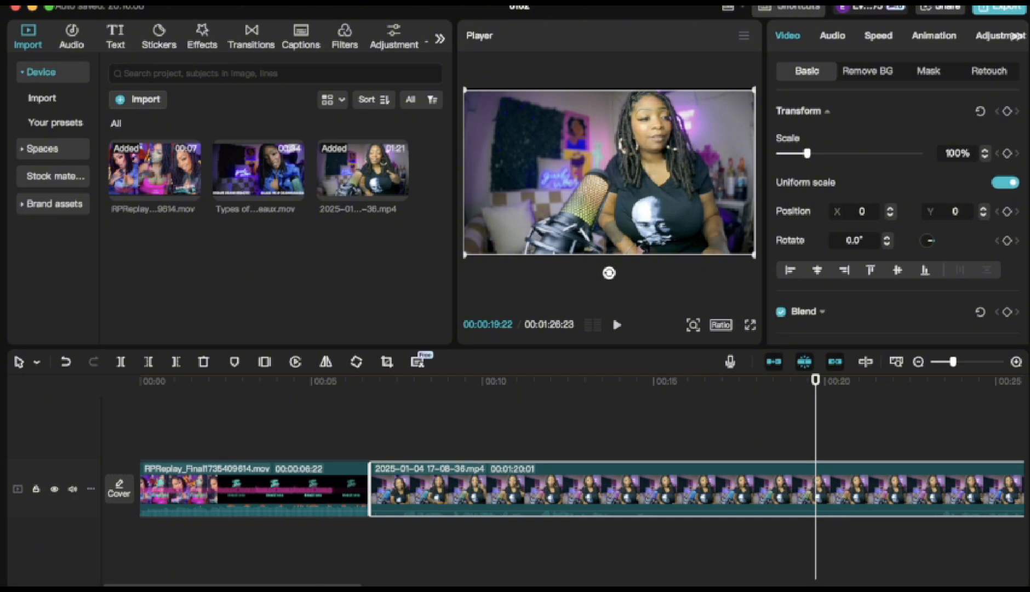
{"action": "mouse_move", "coordinate": [362, 170]}
{"action": "left_click", "coordinate": [832, 36]}
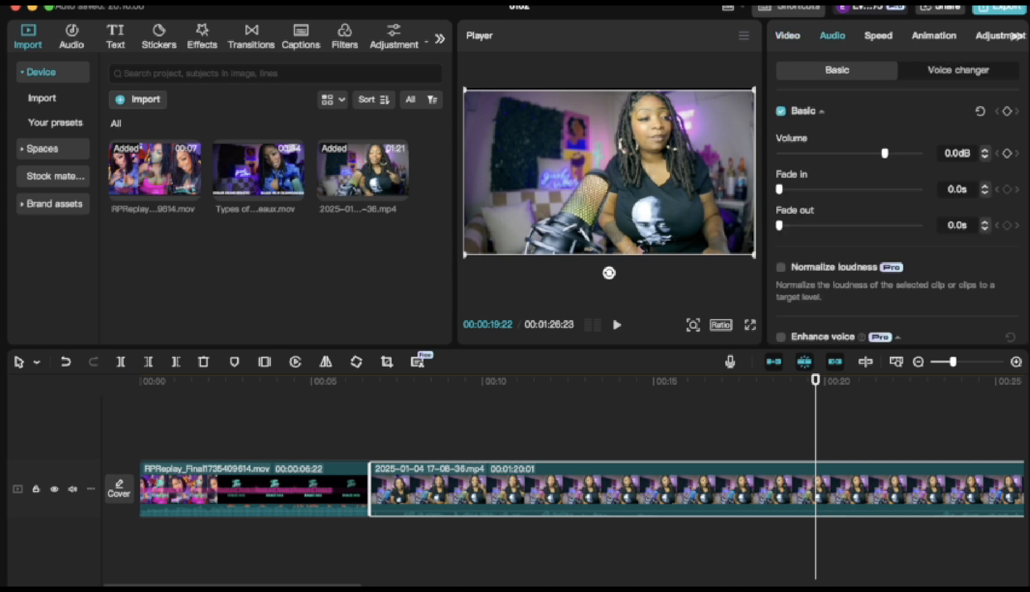
{"action": "left_click_drag", "start_coordinate": [885, 153], "coordinate": [920, 153]}
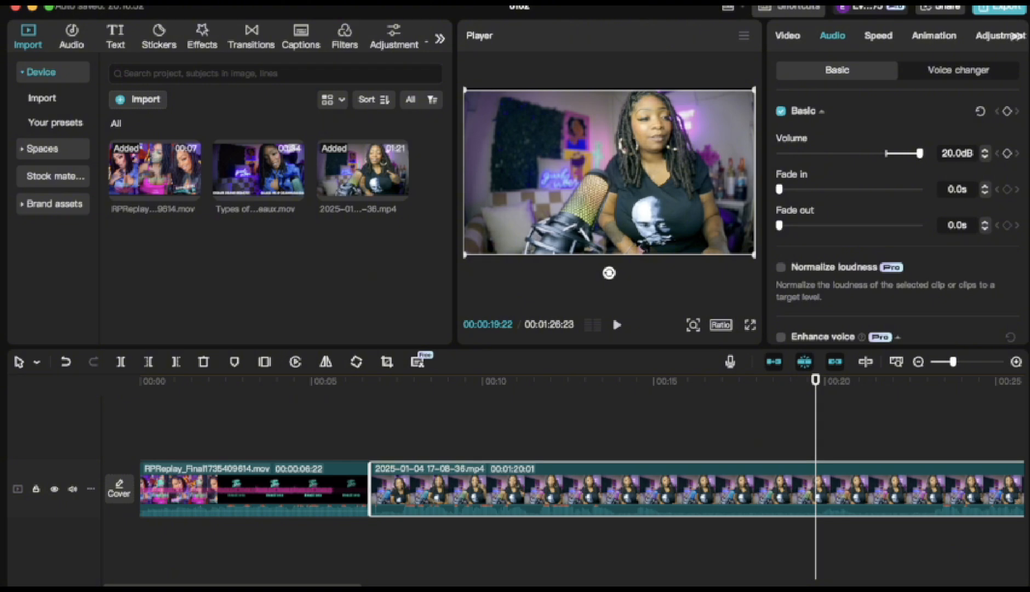
{"action": "left_click_drag", "start_coordinate": [919, 153], "coordinate": [884, 153]}
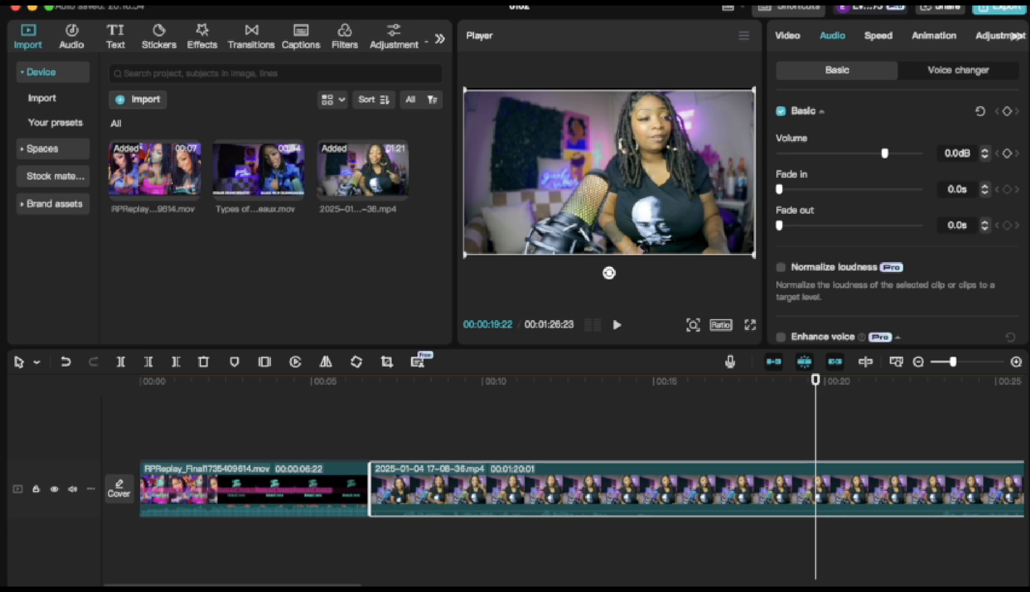
{"action": "key", "text": "space"}
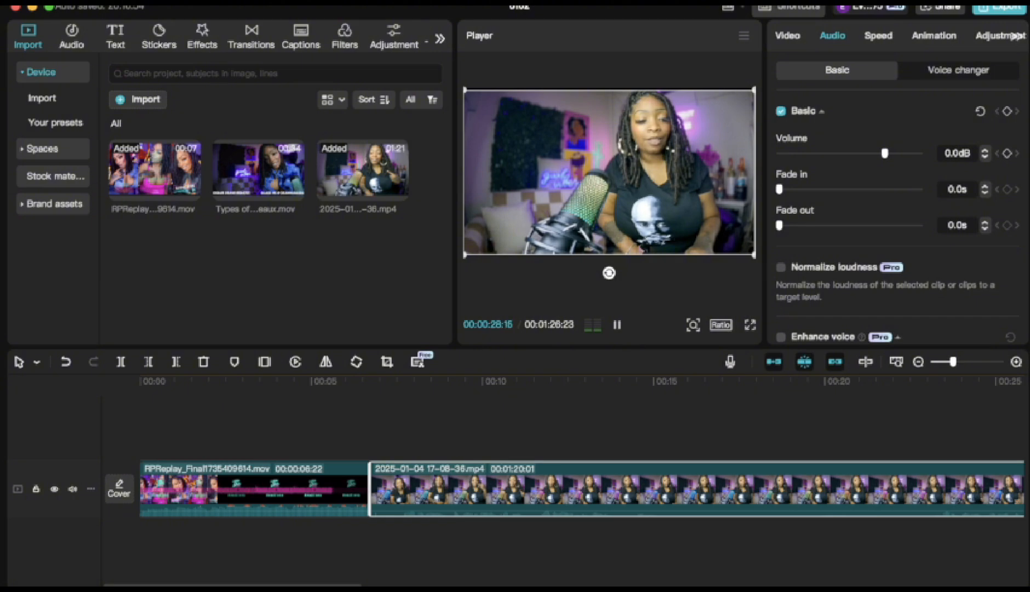
{"action": "key", "text": "space"}
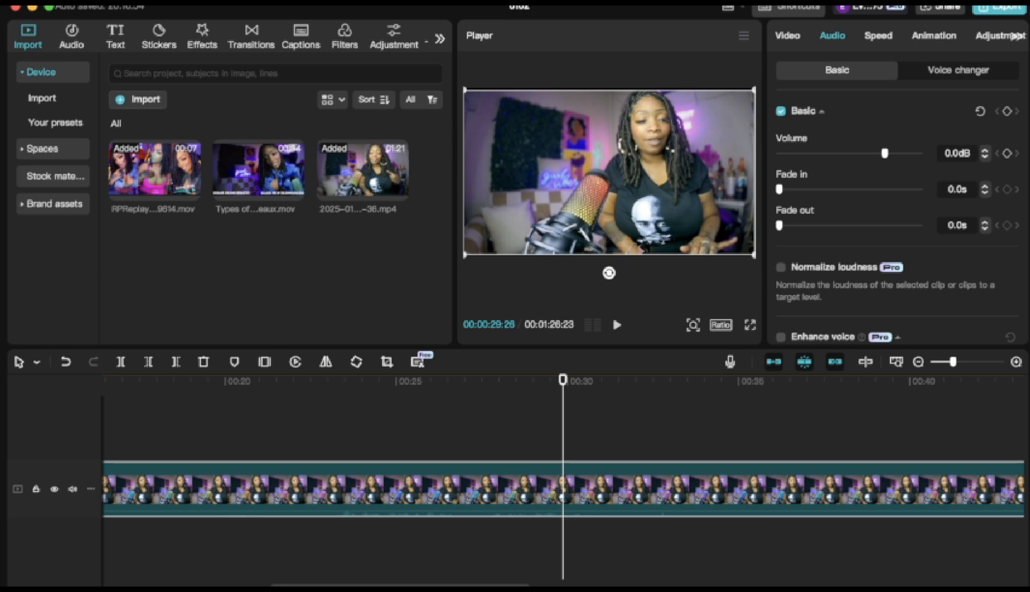
Raise the second clip's volume to 20.0 dB, check it in playback, and turn on Normalize loudness.
{"action": "left_click_drag", "start_coordinate": [885, 153], "coordinate": [920, 154]}
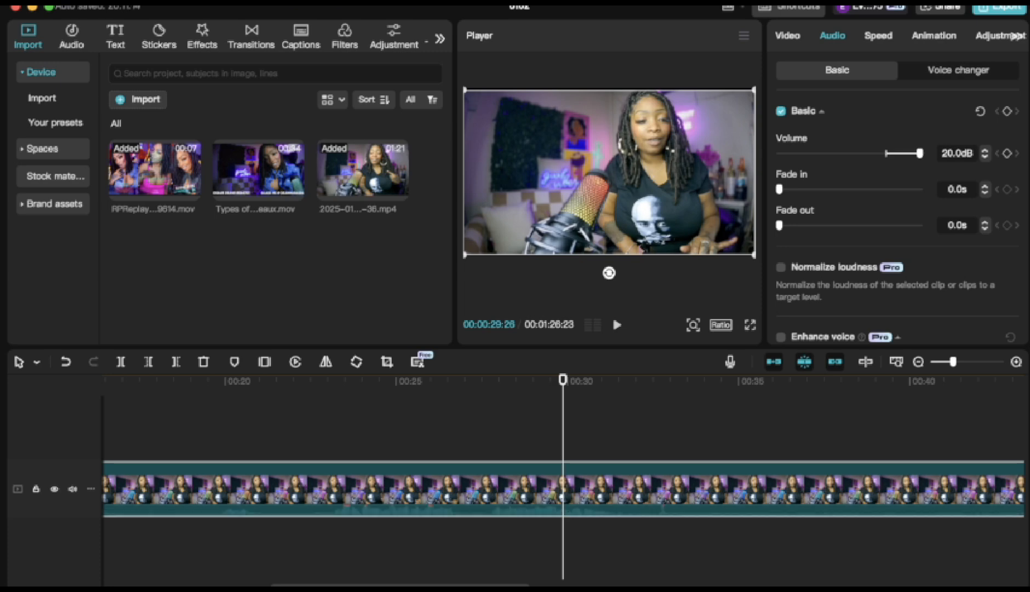
{"action": "key", "text": "space"}
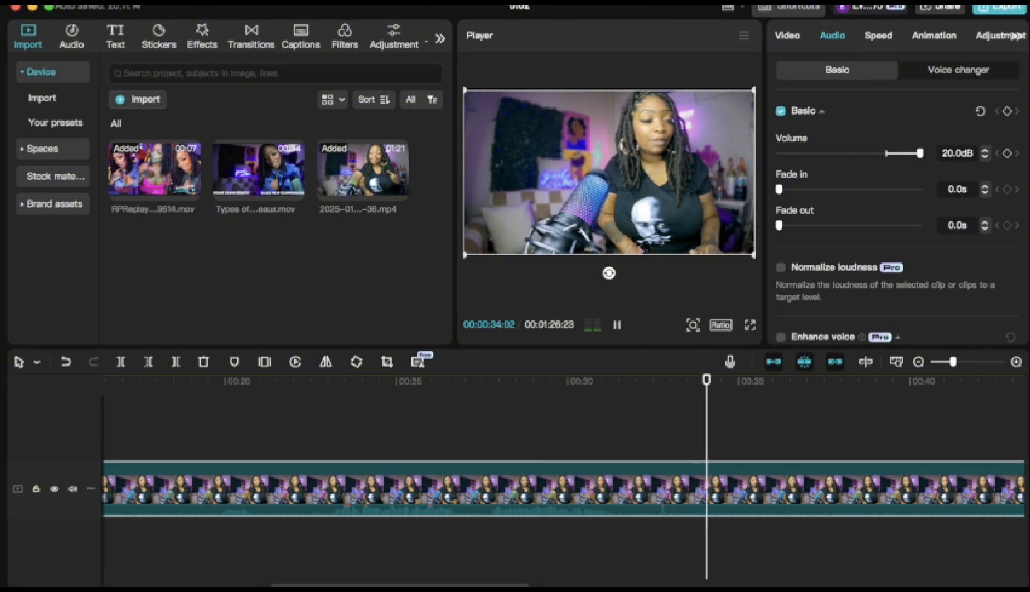
{"action": "key", "text": "space"}
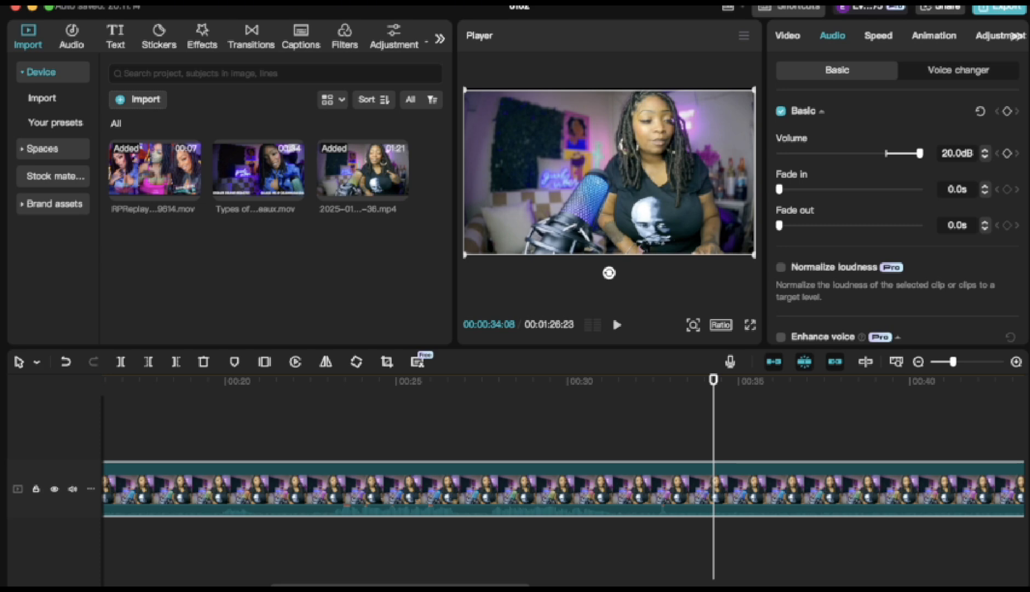
{"action": "left_click", "coordinate": [781, 268]}
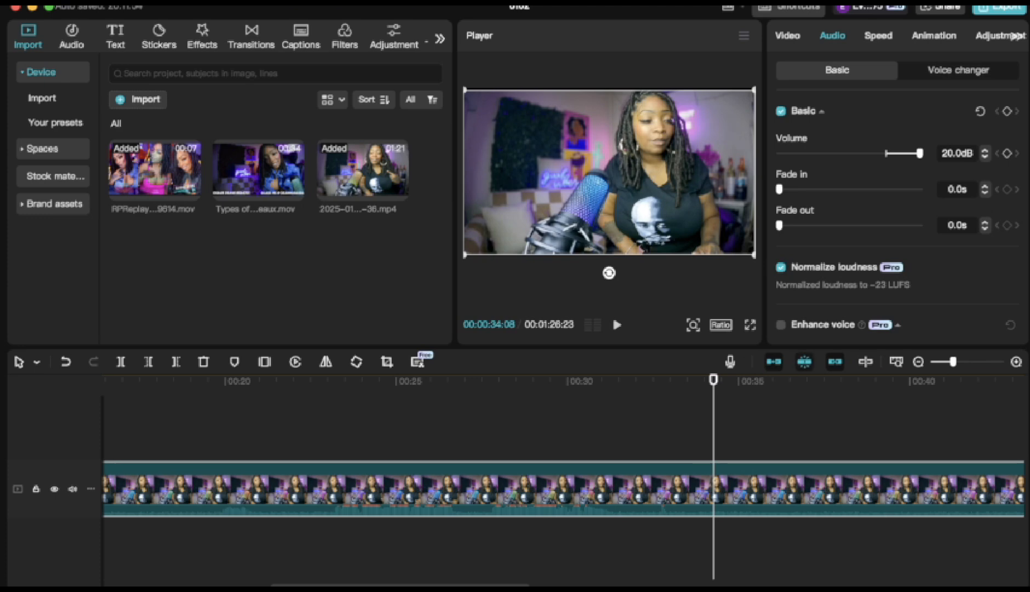
{"action": "scroll", "coordinate": [899, 197], "scroll_direction": "down", "scroll_amount": 2}
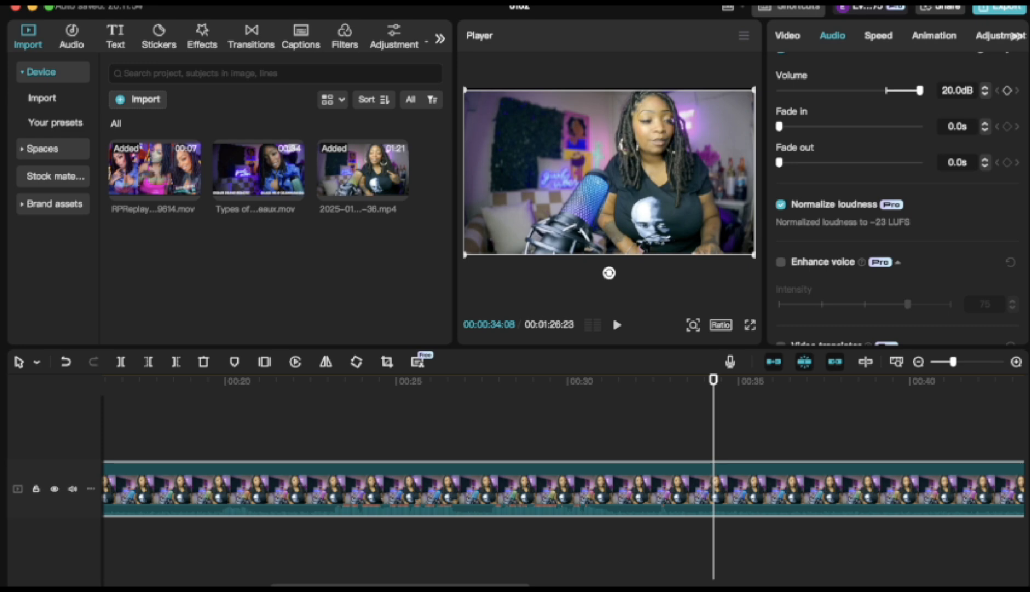
Turn on Enhance image at the HD level for the second clip, keeping its blend opacity at 100%.
{"action": "left_click", "coordinate": [787, 35]}
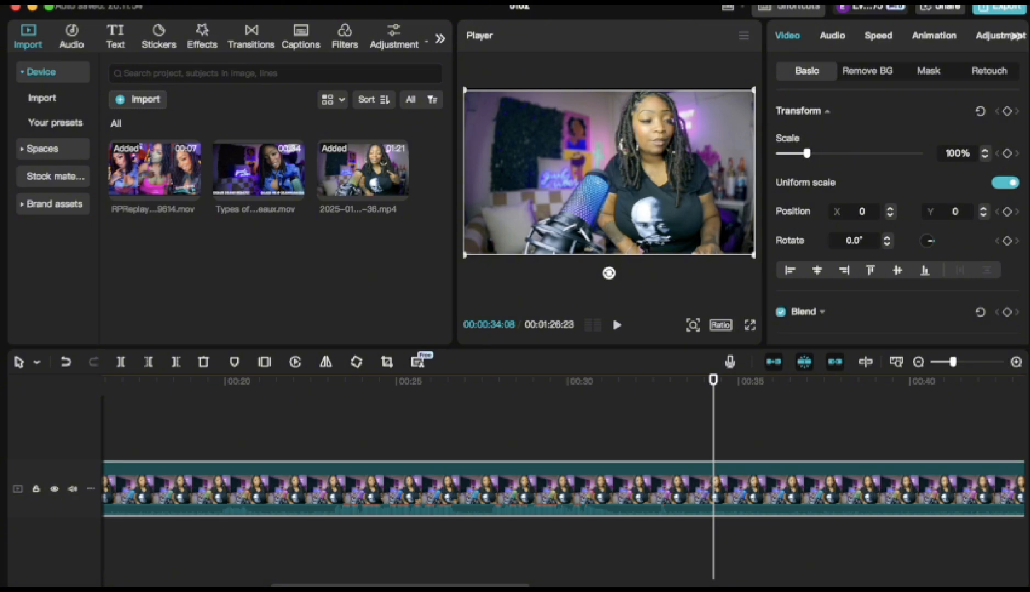
{"action": "scroll", "coordinate": [897, 214], "scroll_direction": "down", "scroll_amount": 4}
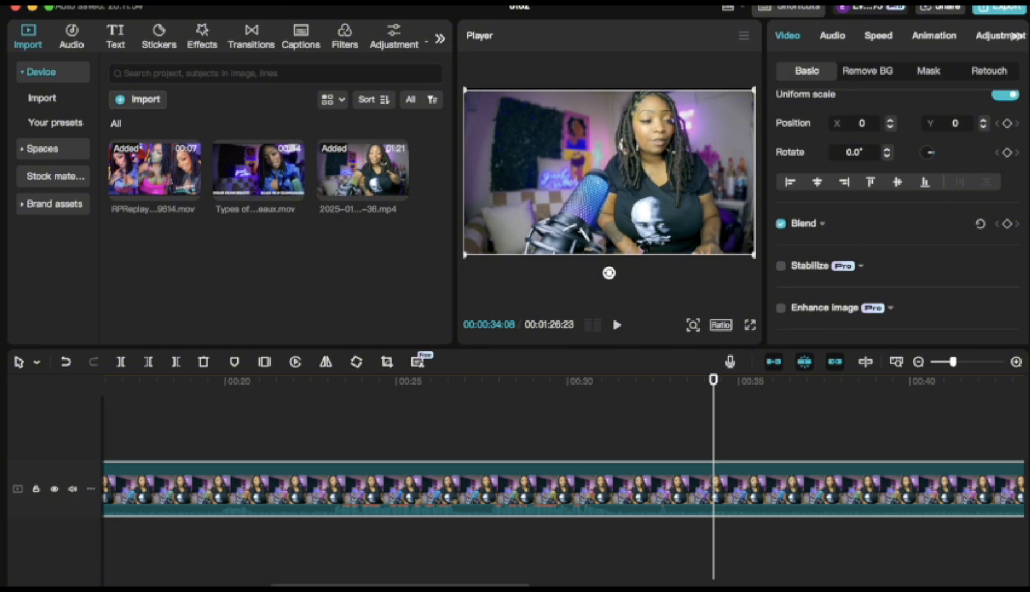
{"action": "left_click", "coordinate": [823, 224]}
{"action": "mouse_move", "coordinate": [920, 295]}
{"action": "left_mouse_down"}
{"action": "mouse_move", "coordinate": [861, 295]}
{"action": "mouse_move", "coordinate": [920, 295]}
{"action": "left_mouse_up"}
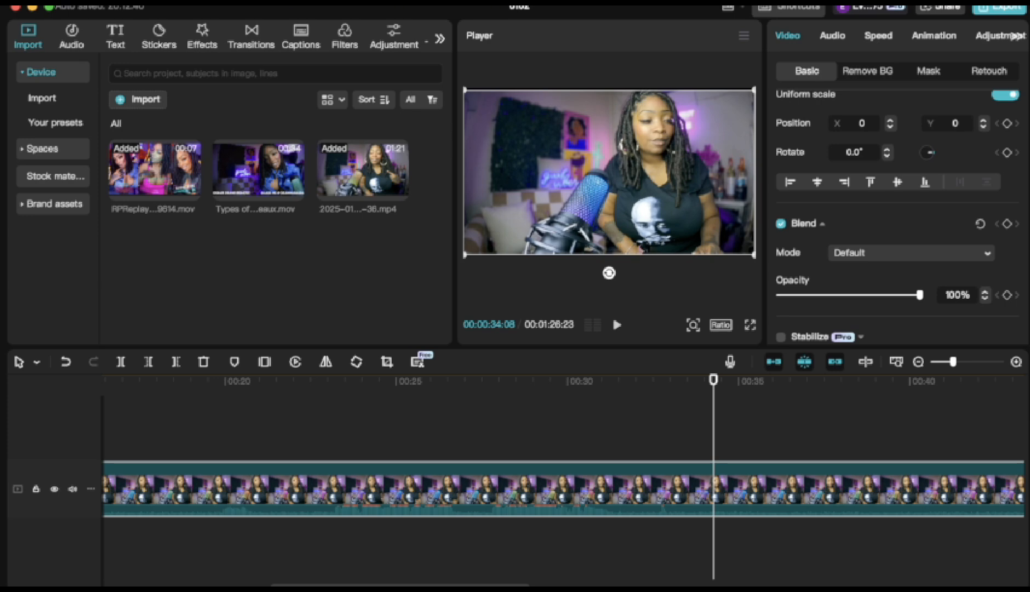
{"action": "scroll", "coordinate": [897, 216], "scroll_direction": "down", "scroll_amount": 5}
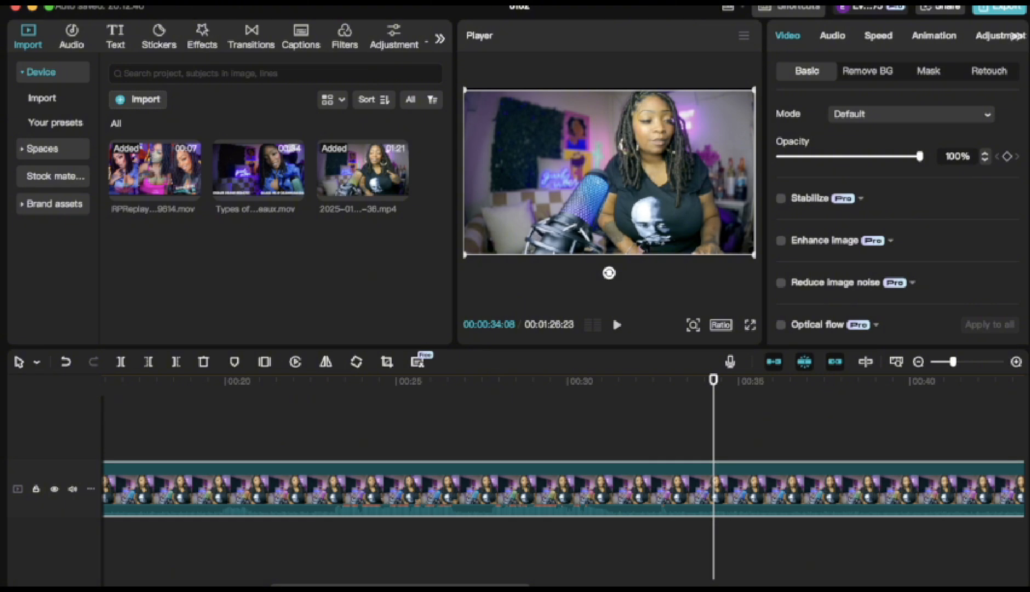
{"action": "left_click", "coordinate": [781, 240]}
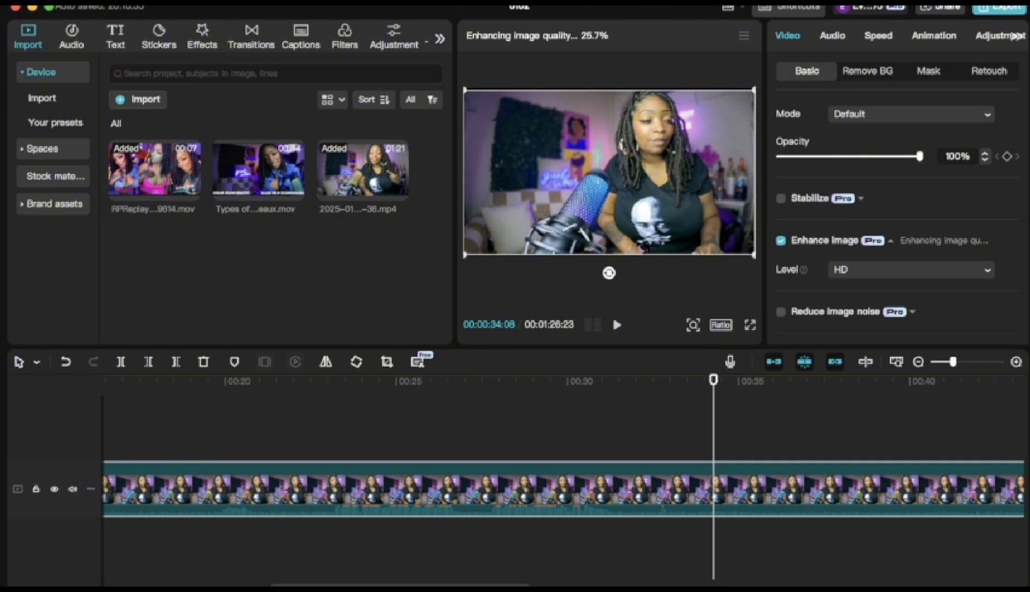
Preview the Ink Blue filter from the favorites and set the second clip's opacity to 95%.
{"action": "key", "text": "super+minus"}
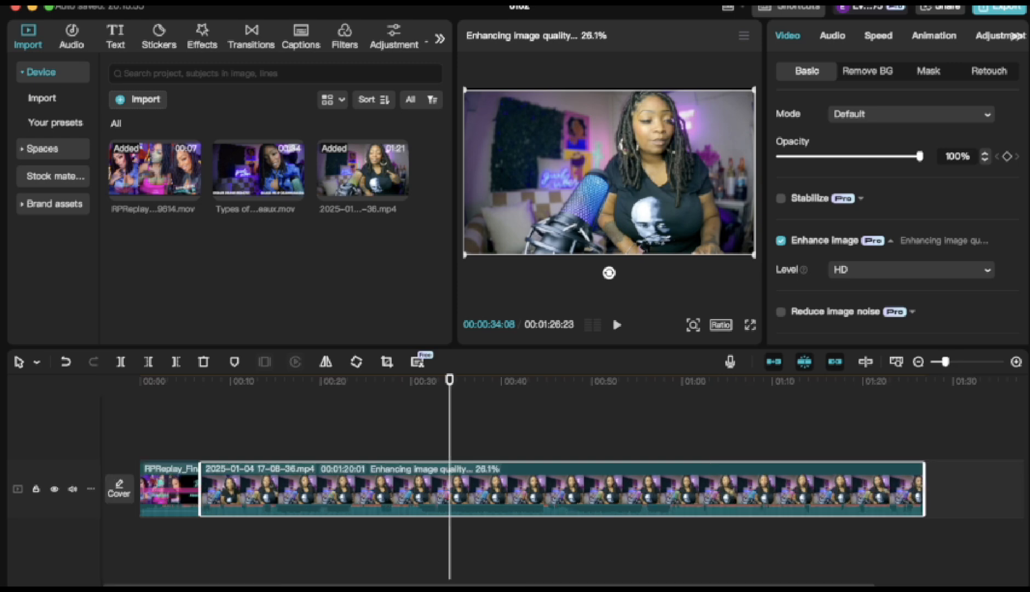
{"action": "key", "text": "super+minus"}
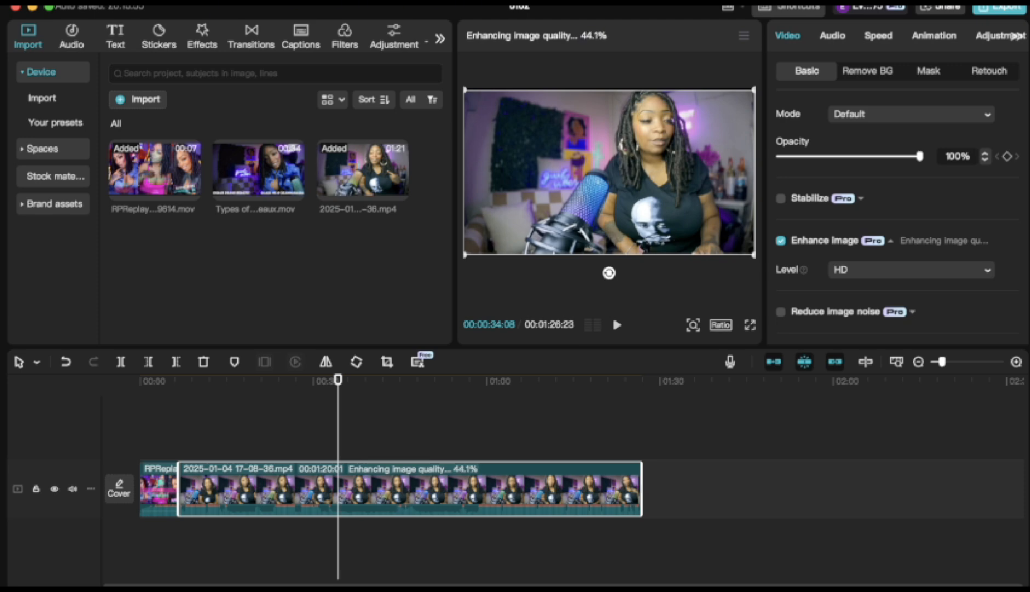
{"action": "left_click", "coordinate": [344, 37]}
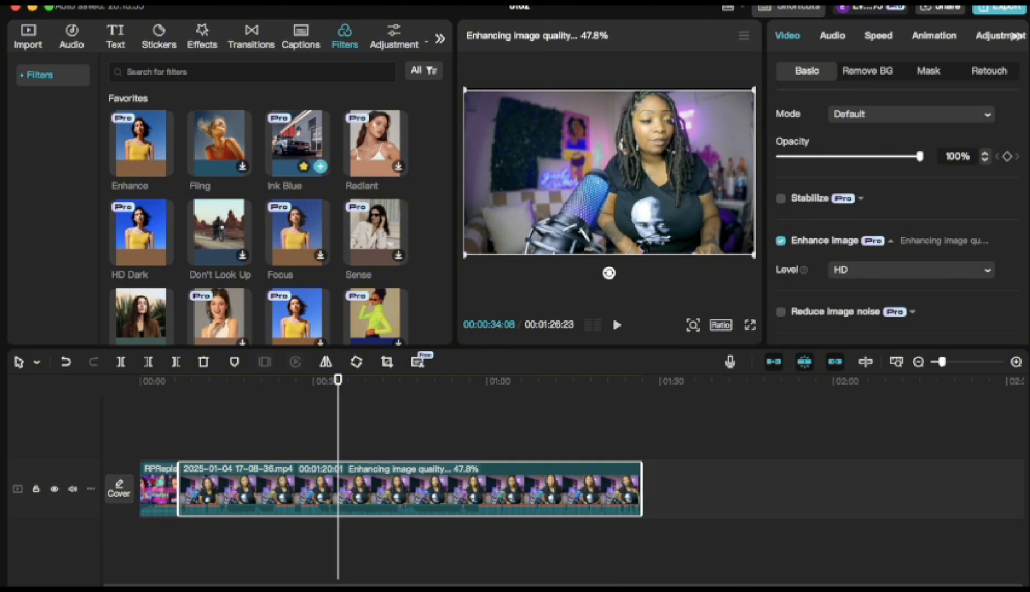
{"action": "left_click", "coordinate": [296, 142]}
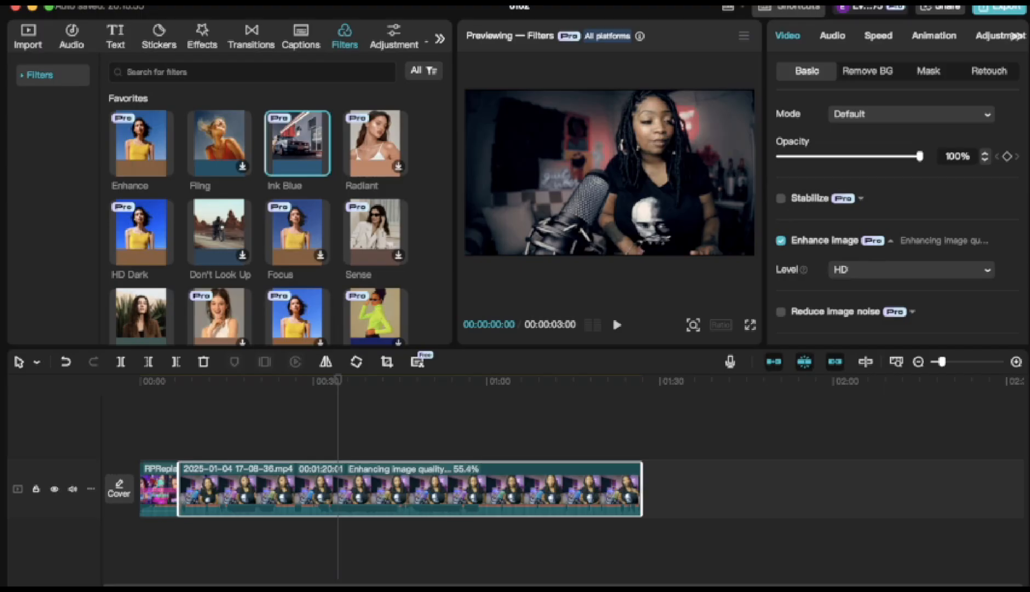
{"action": "mouse_move", "coordinate": [307, 151]}
{"action": "mouse_move", "coordinate": [920, 156]}
{"action": "left_mouse_down"}
{"action": "mouse_move", "coordinate": [876, 156]}
{"action": "mouse_move", "coordinate": [913, 156]}
{"action": "left_mouse_up"}
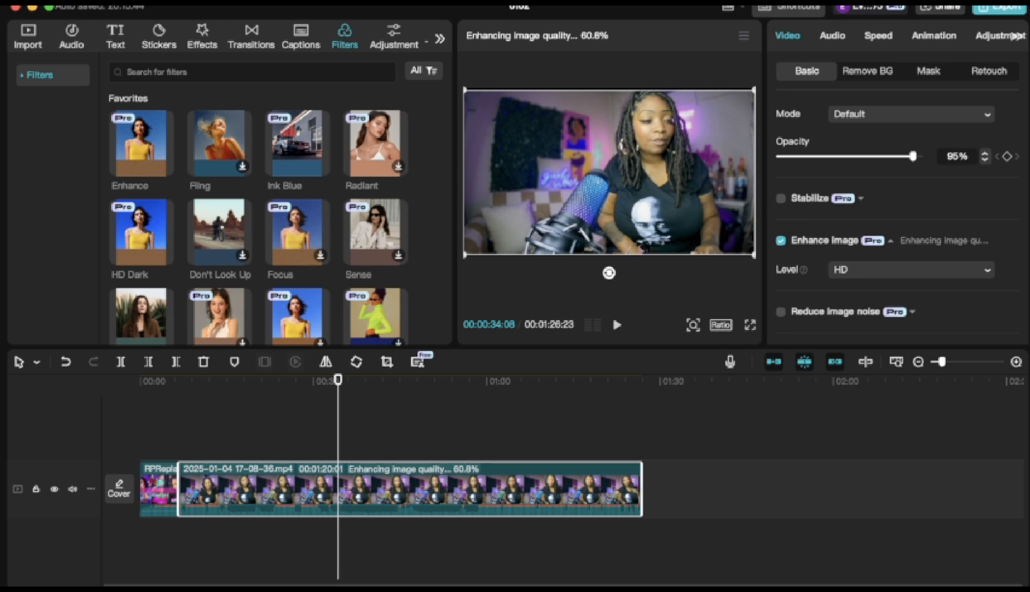
Add the Ink Blue filter, stretch it over the full length of the second clip, and set its intensity to 63.
{"action": "mouse_move", "coordinate": [298, 144]}
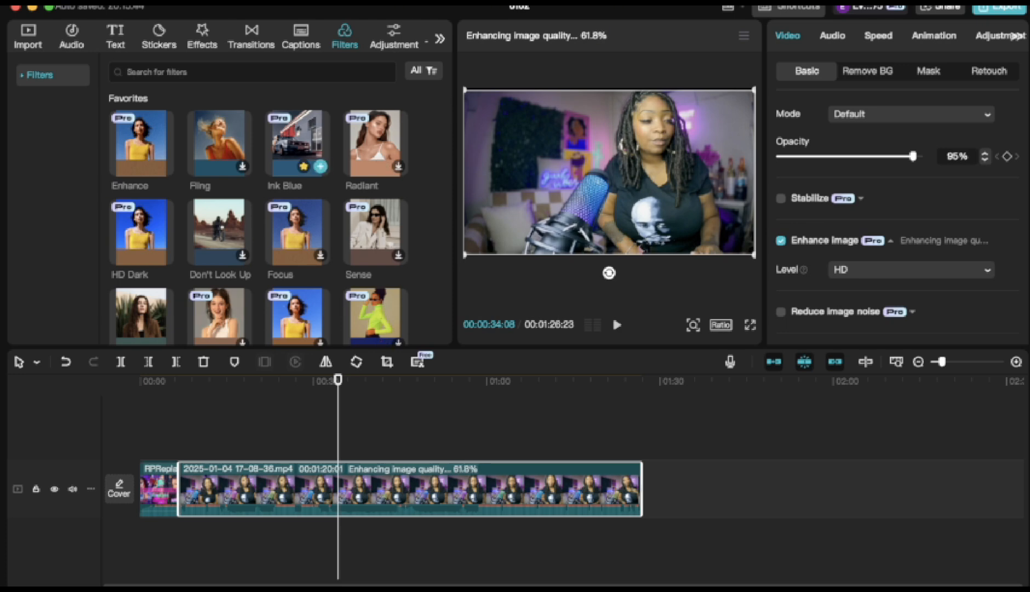
{"action": "left_click", "coordinate": [320, 166]}
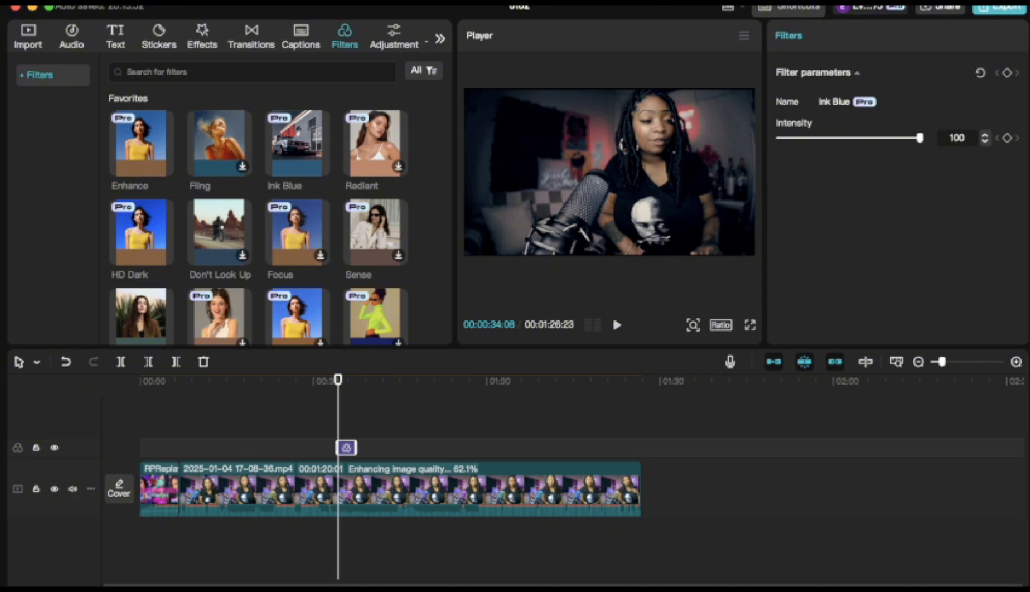
{"action": "left_click_drag", "start_coordinate": [337, 448], "coordinate": [177, 448]}
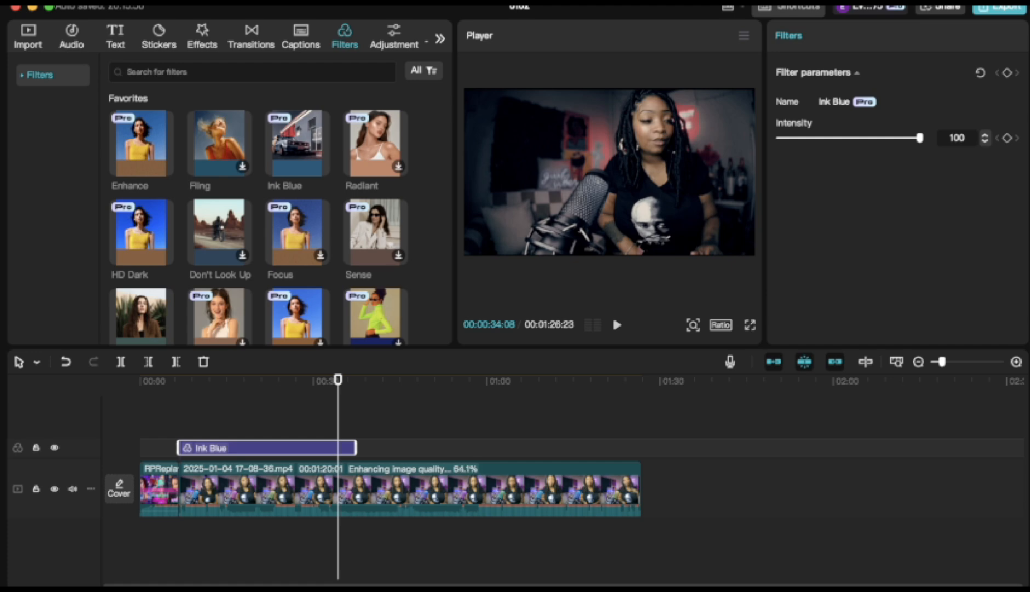
{"action": "left_click_drag", "start_coordinate": [357, 447], "coordinate": [602, 447]}
{"action": "left_click_drag", "start_coordinate": [601, 448], "coordinate": [641, 448]}
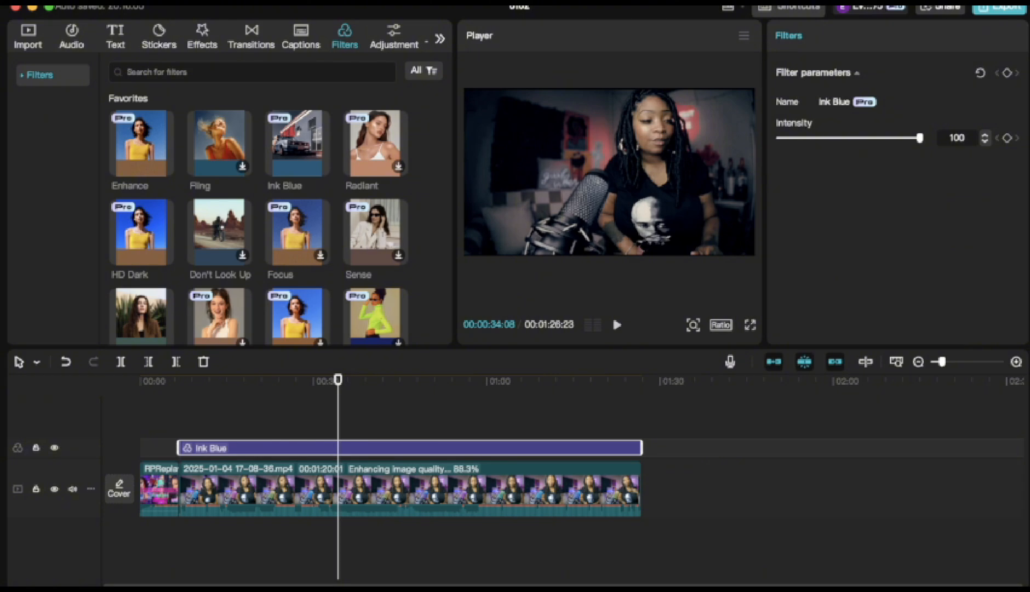
{"action": "left_click_drag", "start_coordinate": [920, 138], "coordinate": [867, 138]}
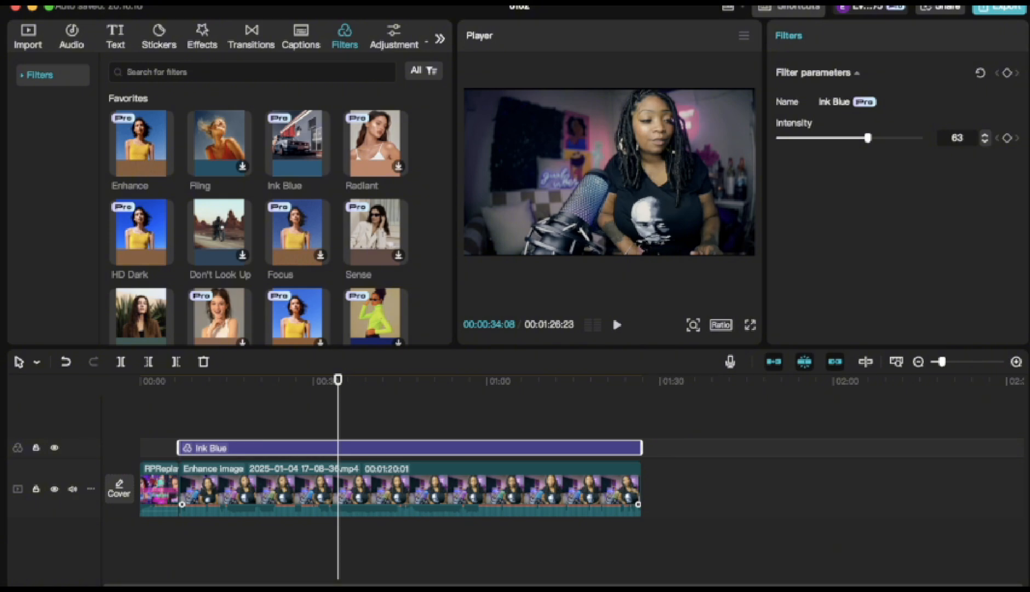
Turn off Enhance image on the second clip and play the filtered footage.
{"action": "left_click", "coordinate": [410, 489]}
{"action": "scroll", "coordinate": [898, 219], "scroll_direction": "down", "scroll_amount": 10}
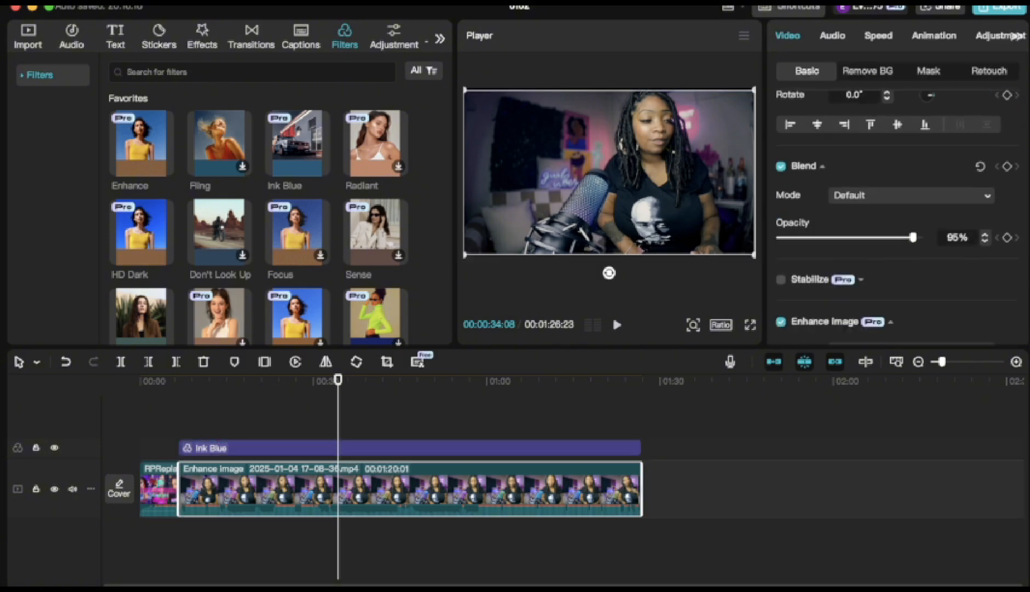
{"action": "scroll", "coordinate": [897, 220], "scroll_direction": "up", "scroll_amount": 2}
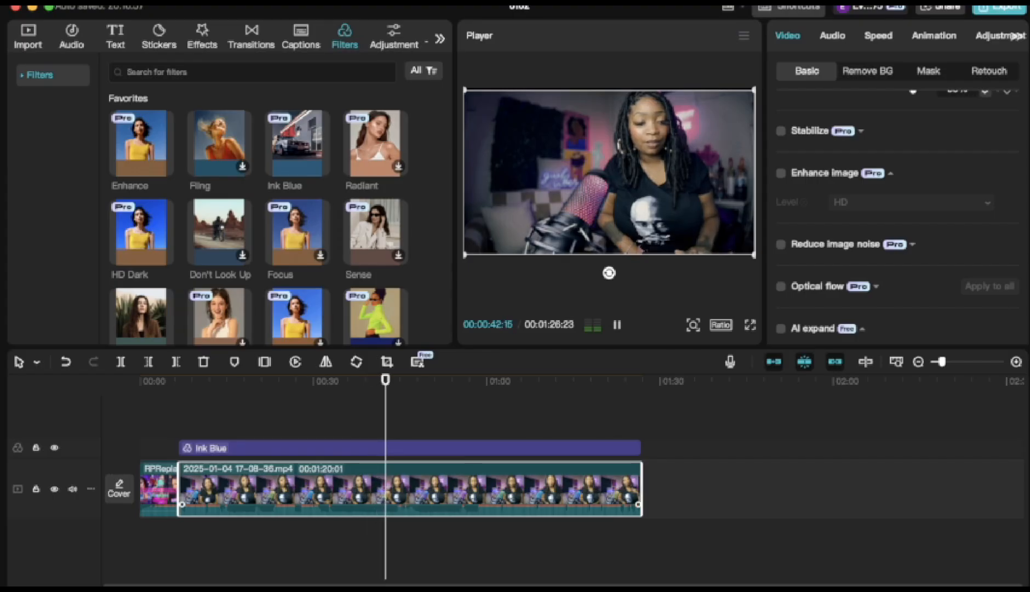
Stop playback and turn Enhance image back on for the second clip at the HD level.
{"action": "key", "text": "space"}
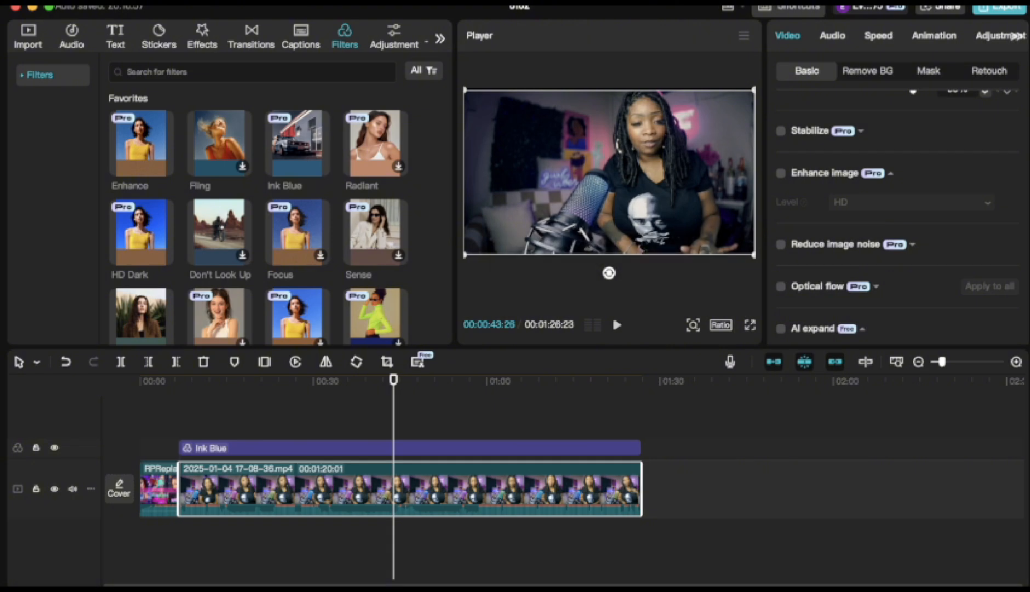
{"action": "left_click", "coordinate": [781, 173]}
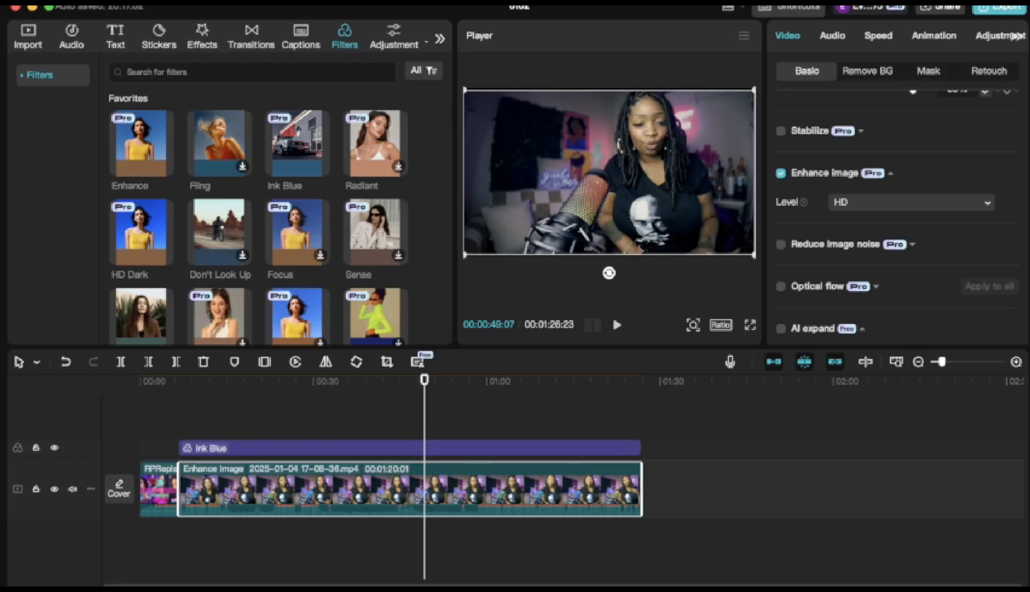
Compare blend opacities of 100% and 75% on the second clip, and set its opacity to 91%.
{"action": "left_click", "coordinate": [410, 447]}
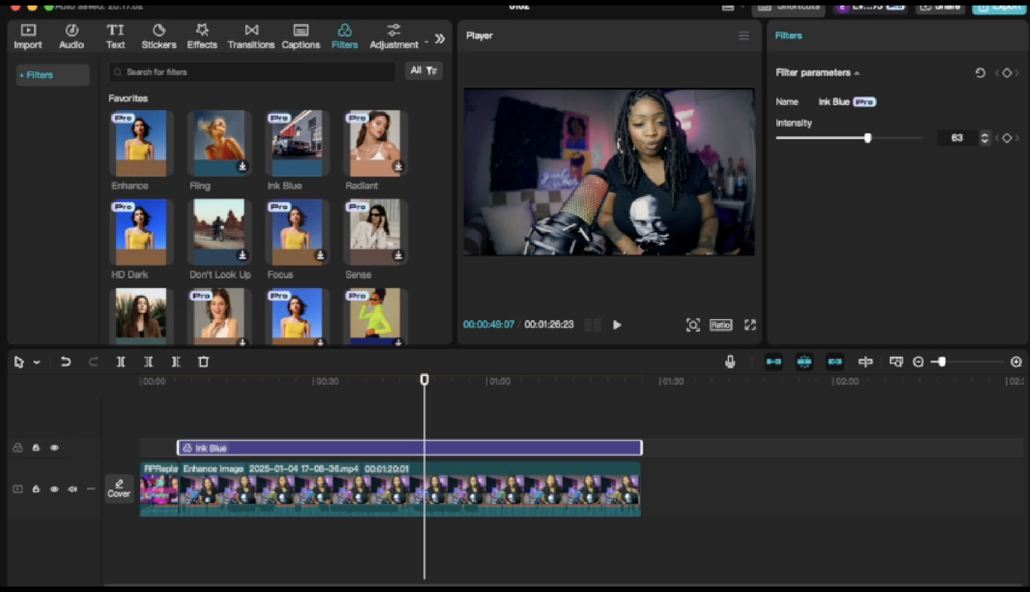
{"action": "left_click", "coordinate": [384, 493]}
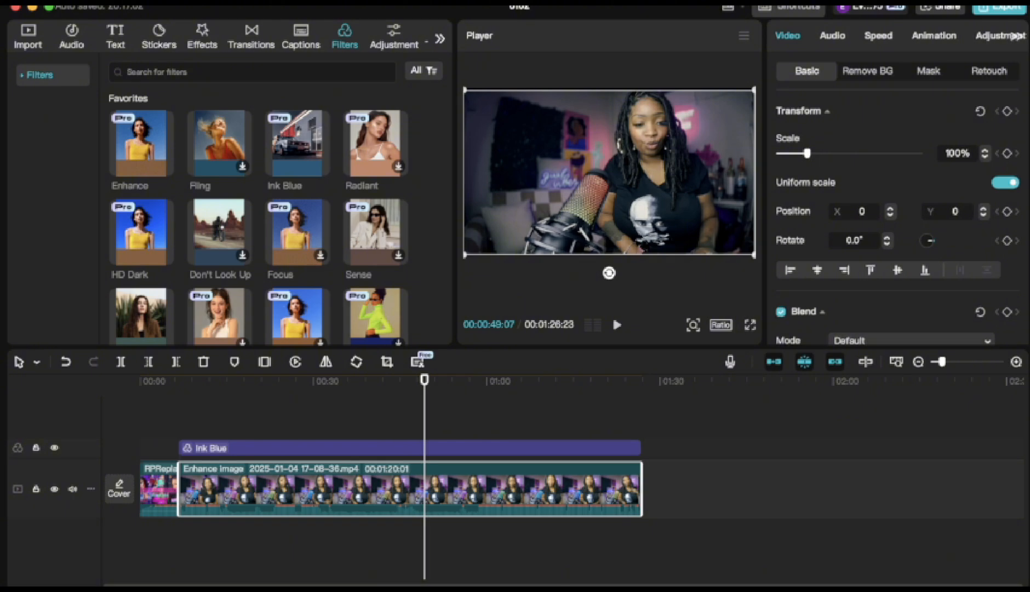
{"action": "left_click", "coordinate": [822, 312]}
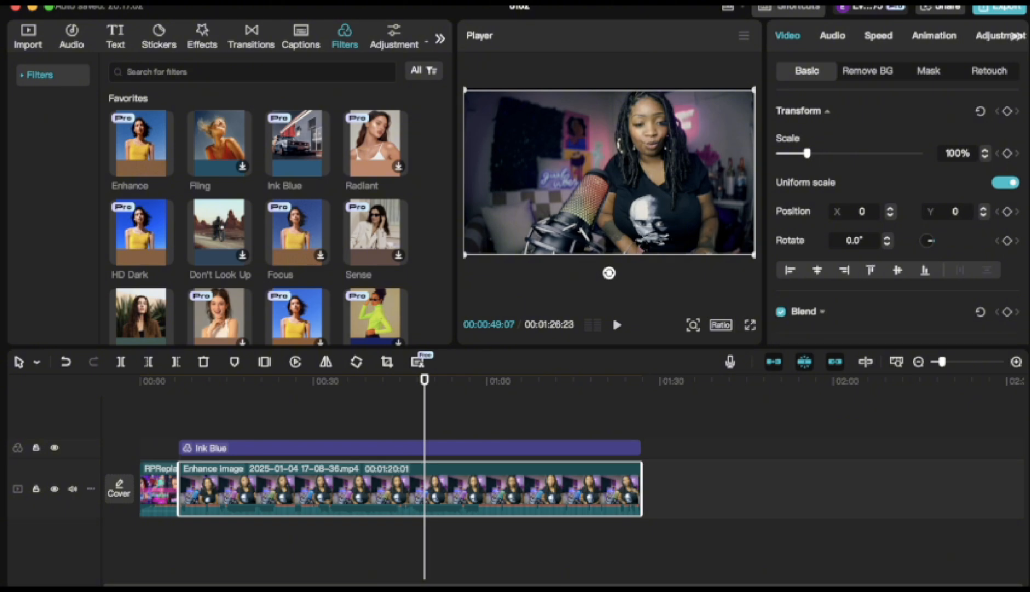
{"action": "scroll", "coordinate": [897, 218], "scroll_direction": "down", "scroll_amount": 3}
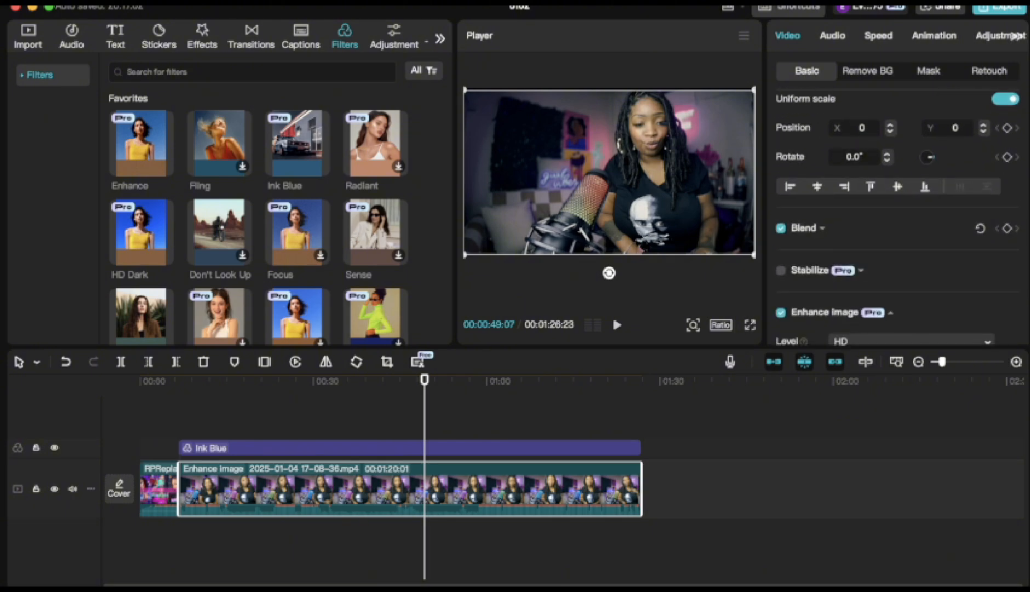
{"action": "left_click", "coordinate": [821, 228]}
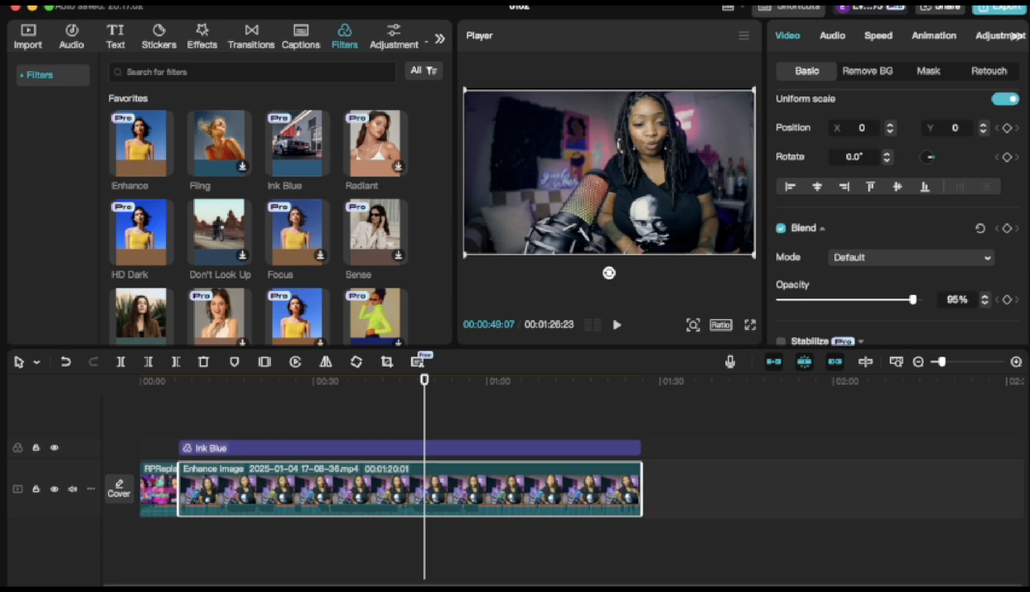
{"action": "left_click_drag", "start_coordinate": [913, 299], "coordinate": [920, 299]}
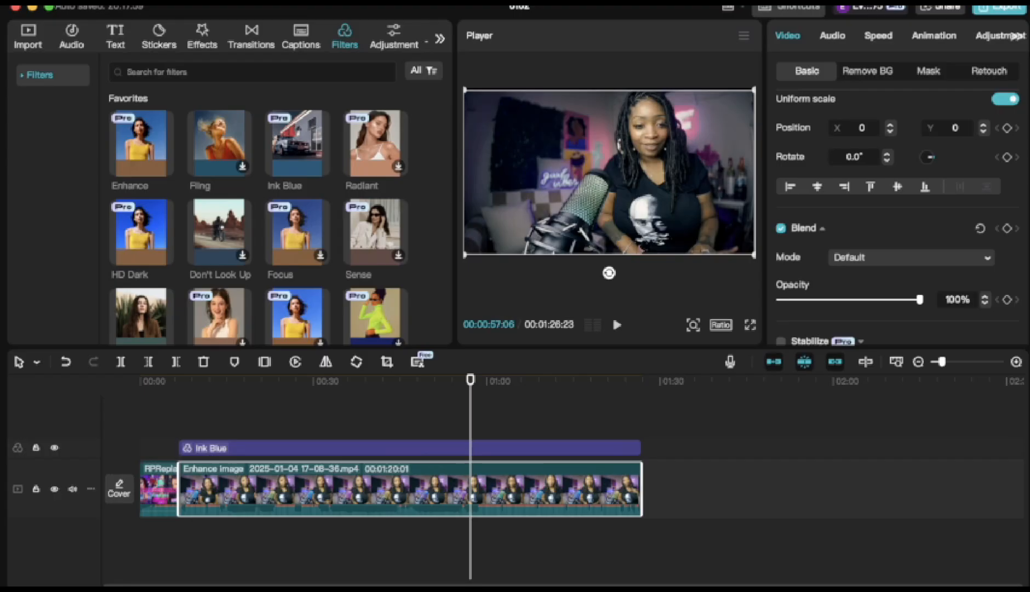
{"action": "left_click_drag", "start_coordinate": [919, 299], "coordinate": [884, 299]}
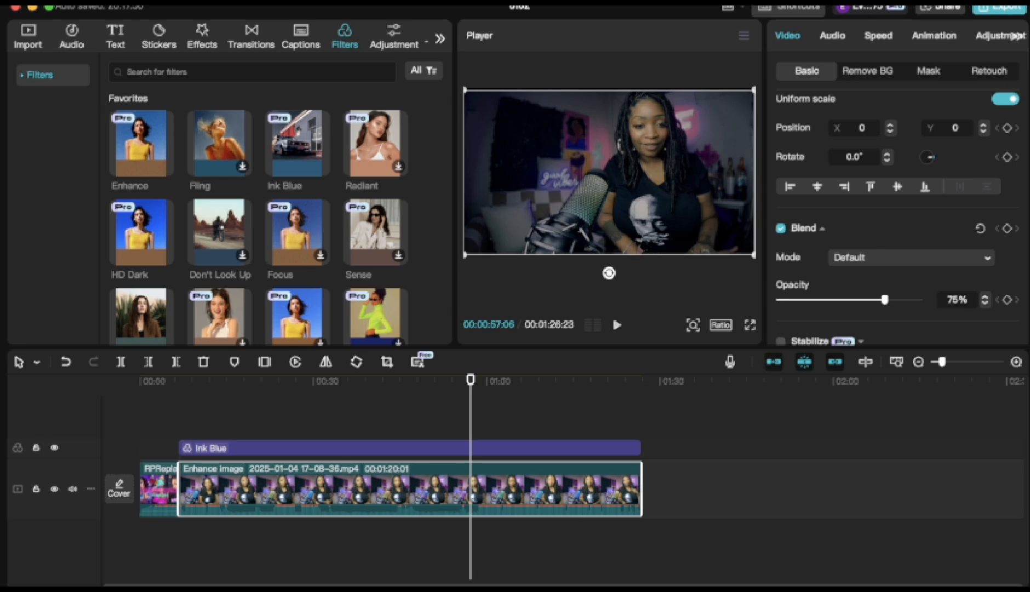
{"action": "left_click_drag", "start_coordinate": [884, 299], "coordinate": [907, 299]}
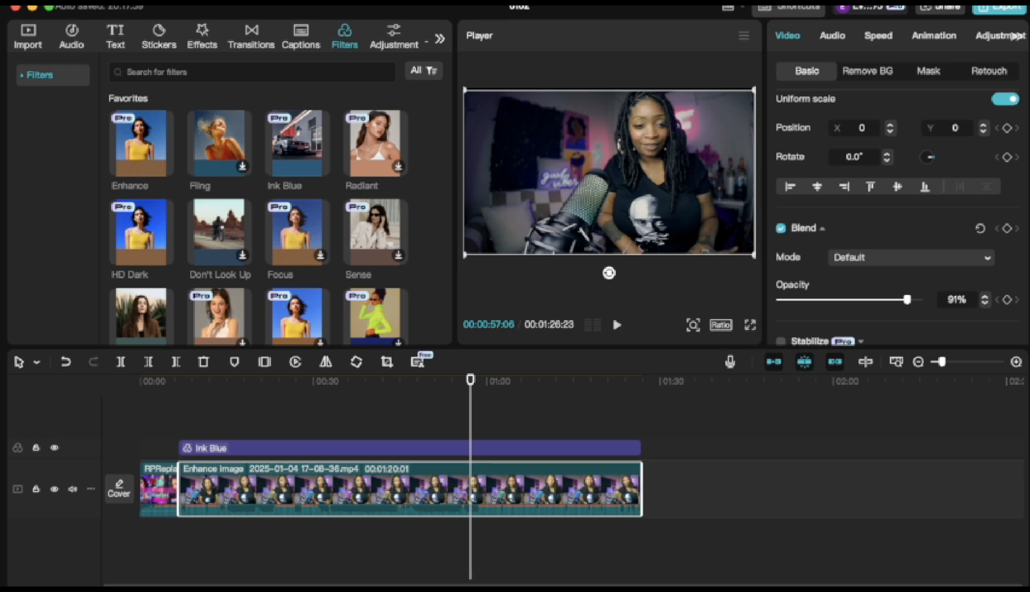
Add the fluffy white ABC text template from the favorites at the playhead.
{"action": "left_click", "coordinate": [115, 38]}
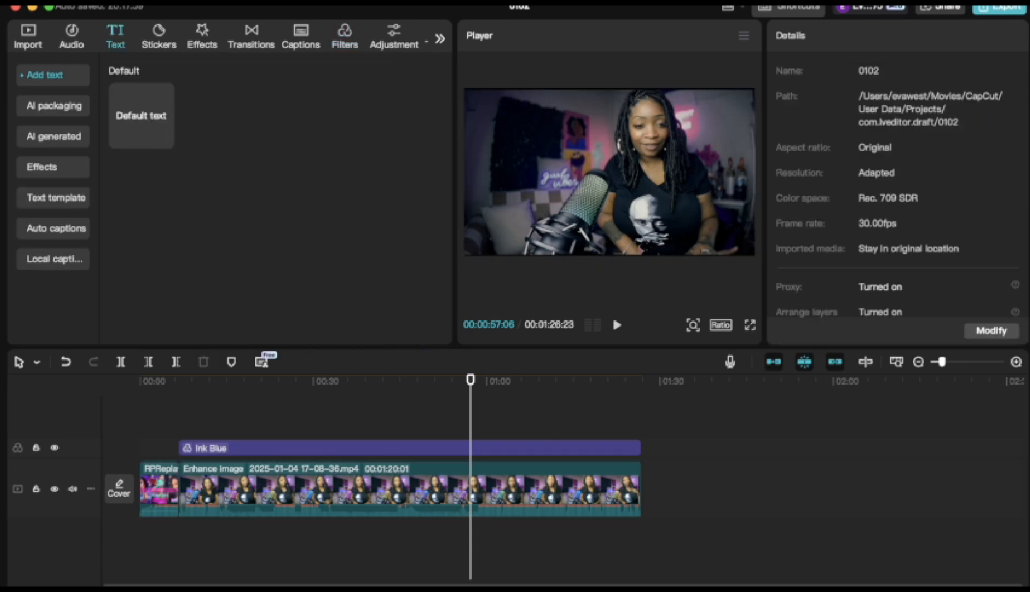
{"action": "left_click", "coordinate": [56, 197]}
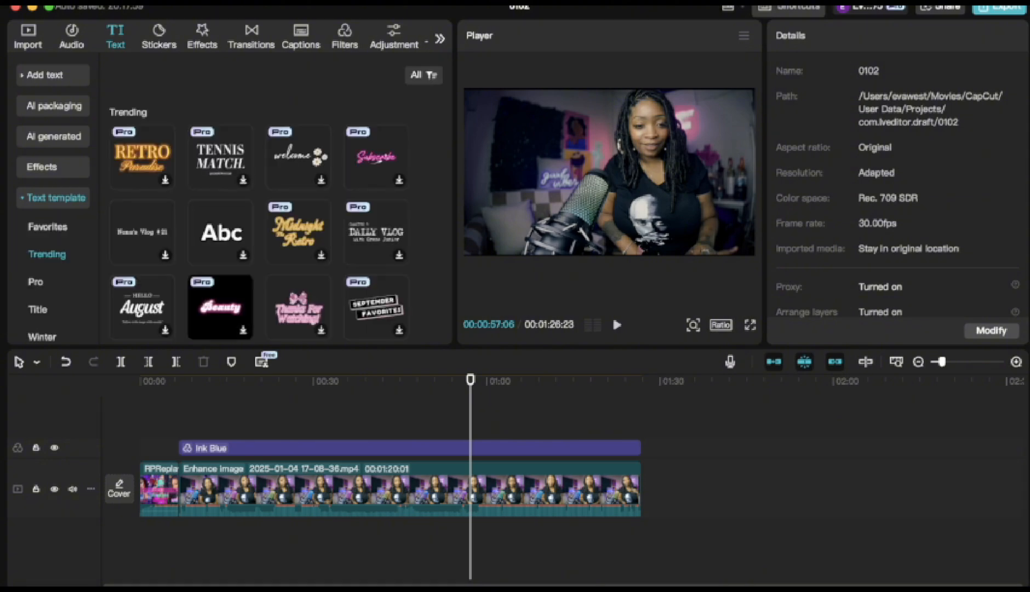
{"action": "left_click", "coordinate": [47, 226]}
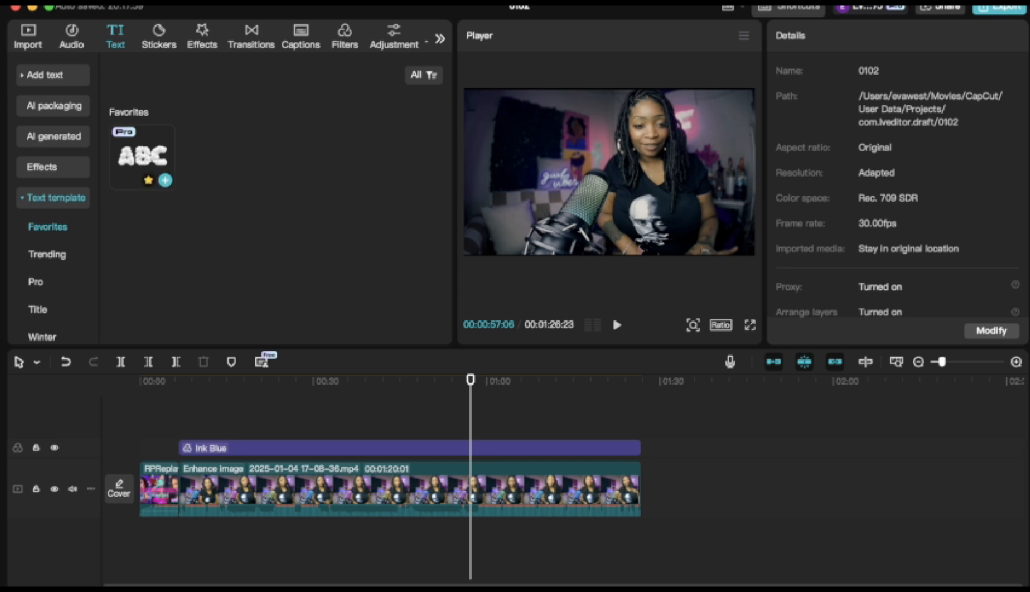
{"action": "left_click", "coordinate": [164, 180]}
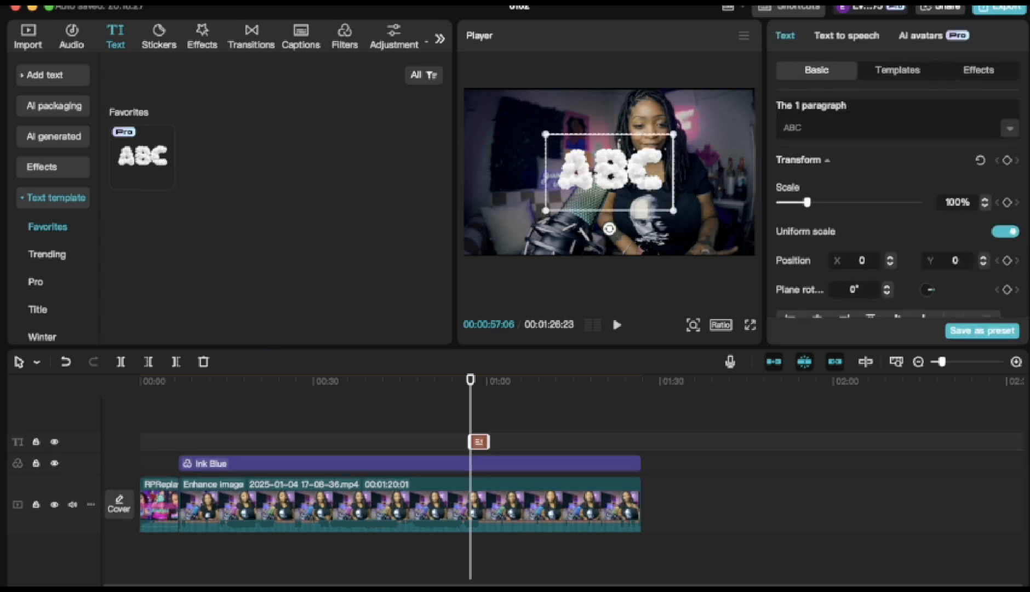
Replace the template's placeholder text with "Deaux Deaux Reacts".
{"action": "left_click", "coordinate": [802, 128]}
{"action": "key", "text": "BackSpace"}
{"action": "key", "text": "BackSpace"}
{"action": "key", "text": "BackSpace"}
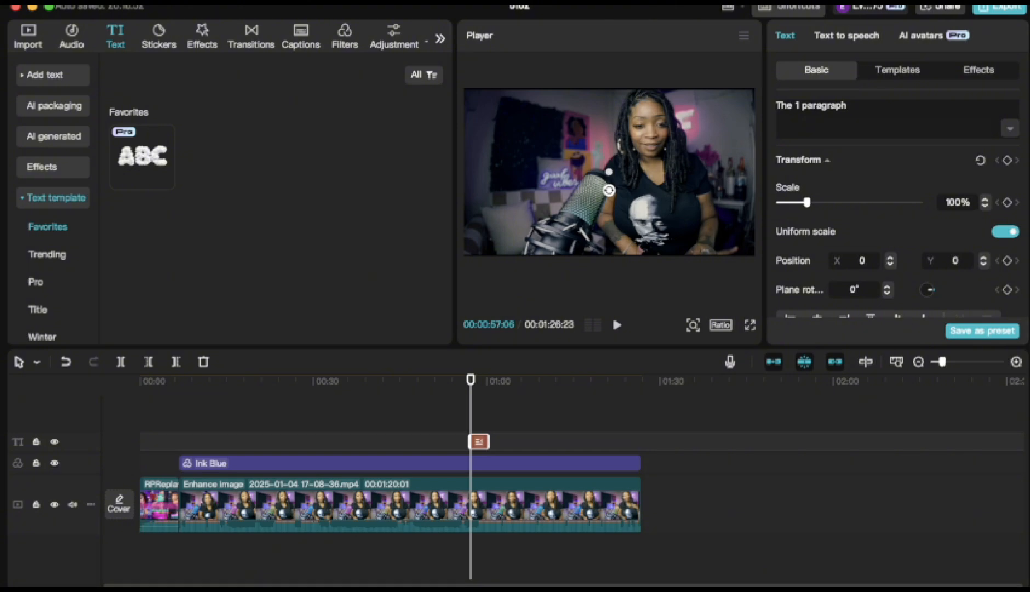
{"action": "type", "text": "Dee"}
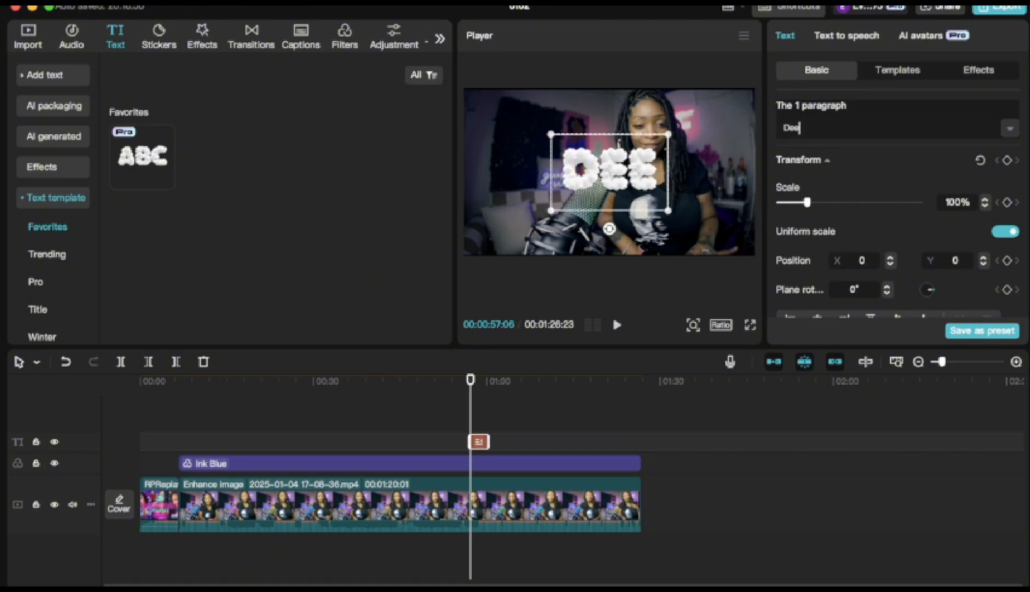
{"action": "key", "text": "BackSpace"}
{"action": "type", "text": "aux"}
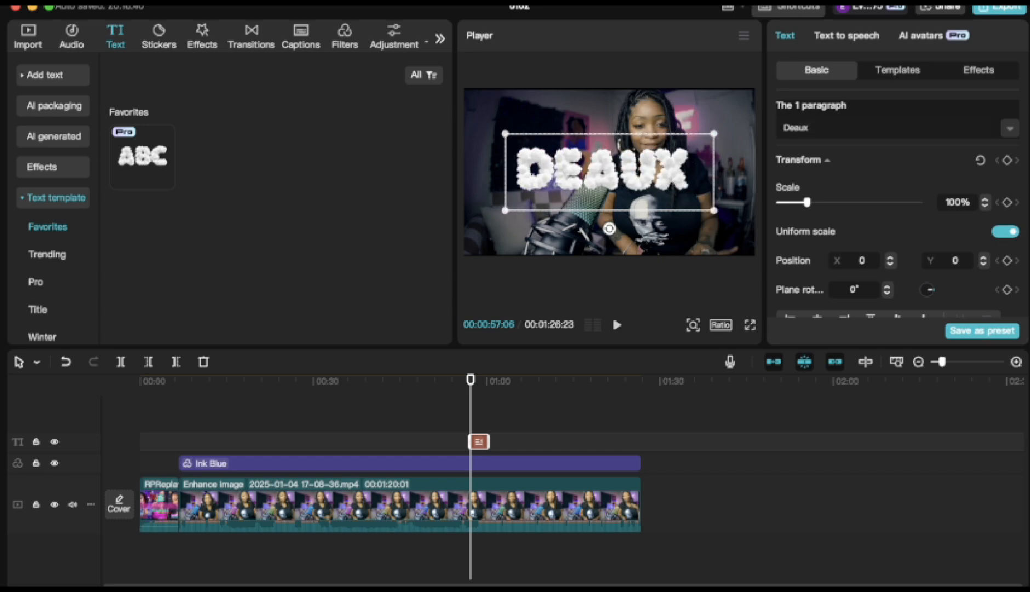
{"action": "type", "text": " Deaux E"}
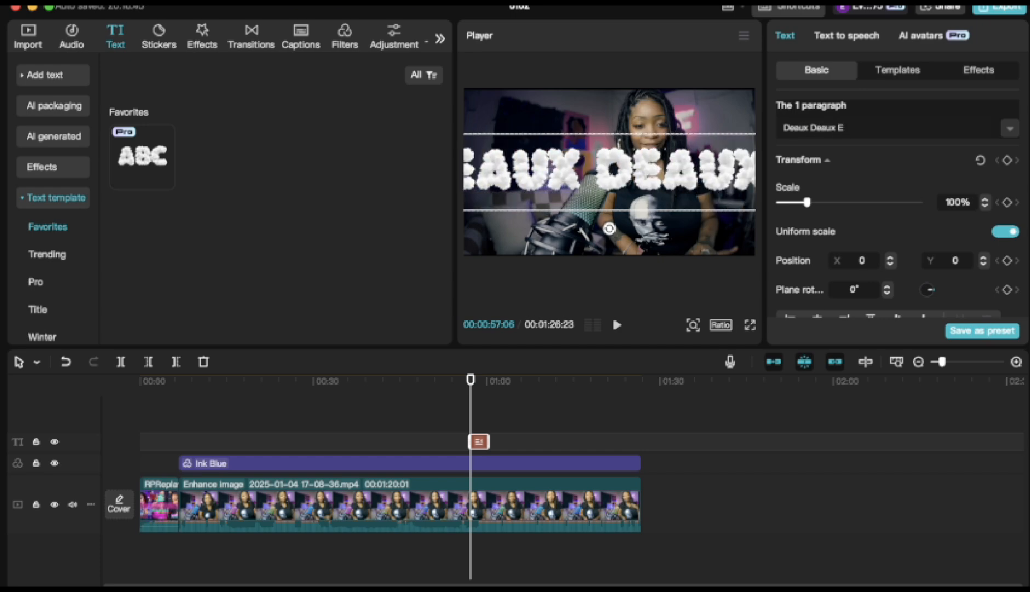
{"action": "key", "text": "BackSpace"}
{"action": "type", "text": "Reax"}
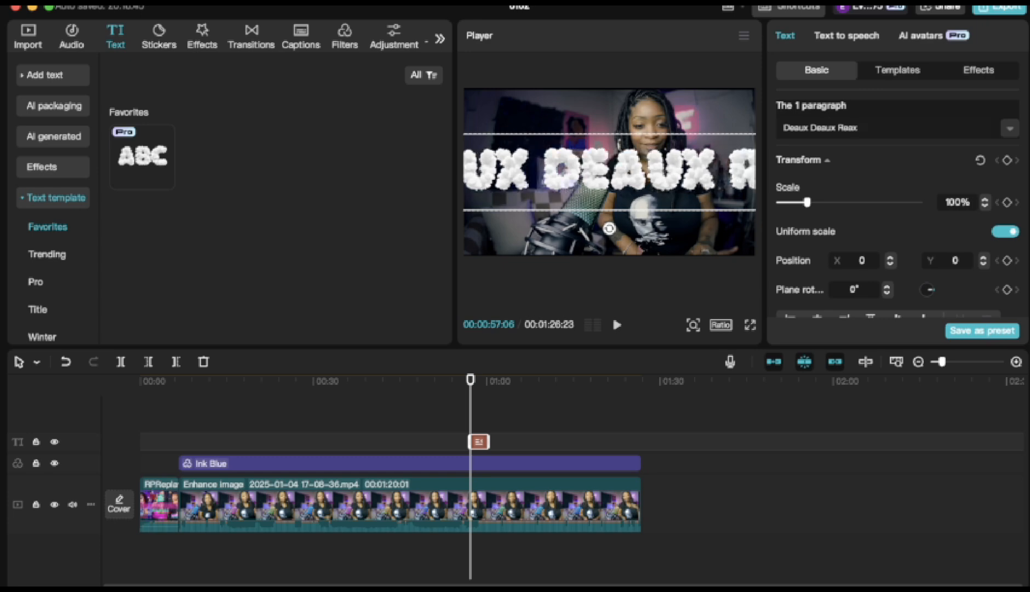
{"action": "key", "text": "BackSpace"}
{"action": "type", "text": "cts"}
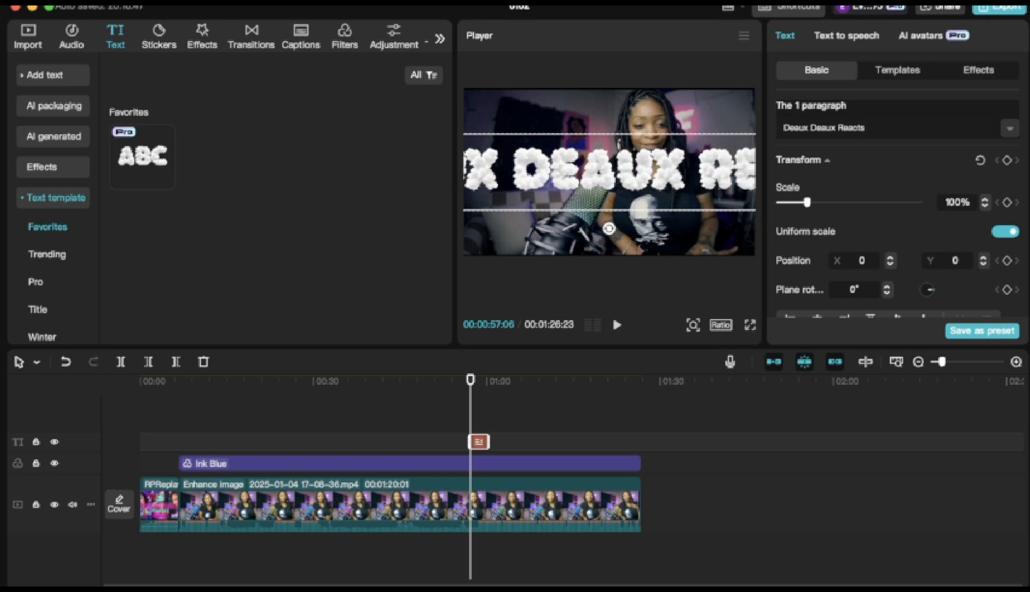
Scale the "Deaux Deaux Reacts" title to 22% and place it in the lower-left corner of the video frame.
{"action": "left_click_drag", "start_coordinate": [548, 172], "coordinate": [730, 179]}
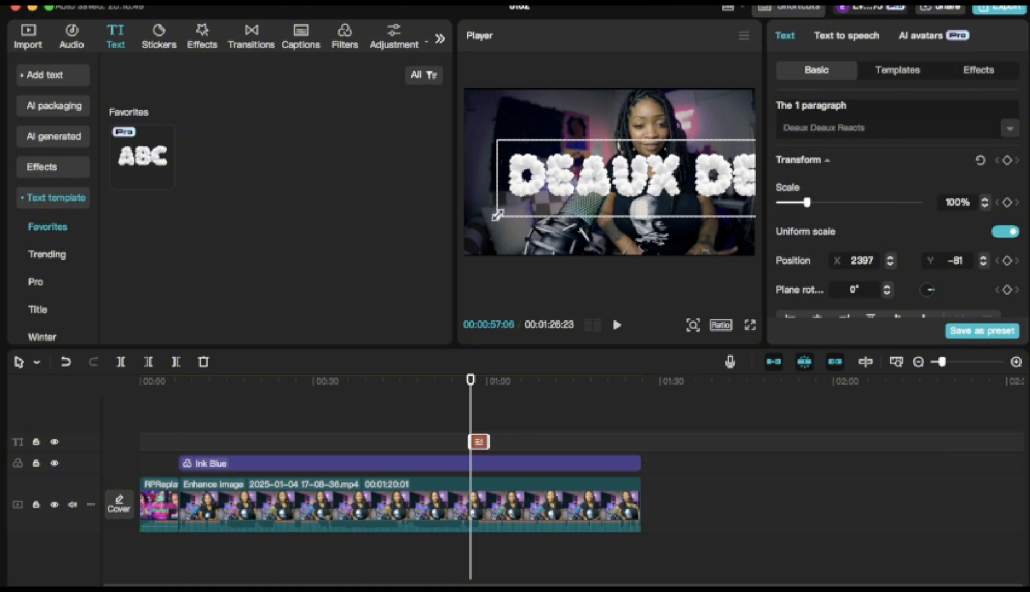
{"action": "left_click_drag", "start_coordinate": [496, 139], "coordinate": [696, 148]}
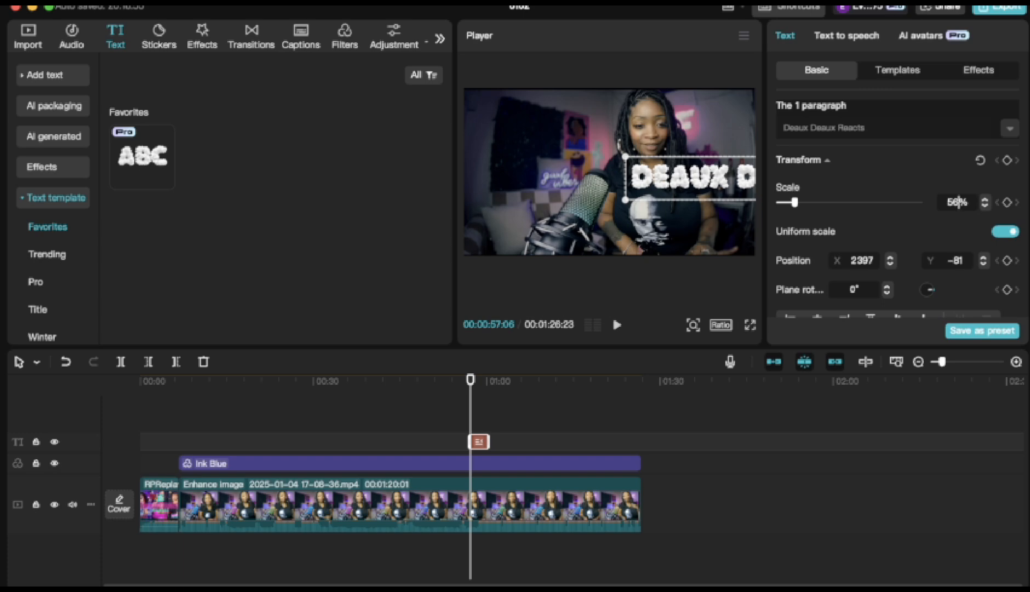
{"action": "key", "text": "BackSpace"}
{"action": "key", "text": "BackSpace"}
{"action": "type", "text": "22"}
{"action": "key", "text": "Return"}
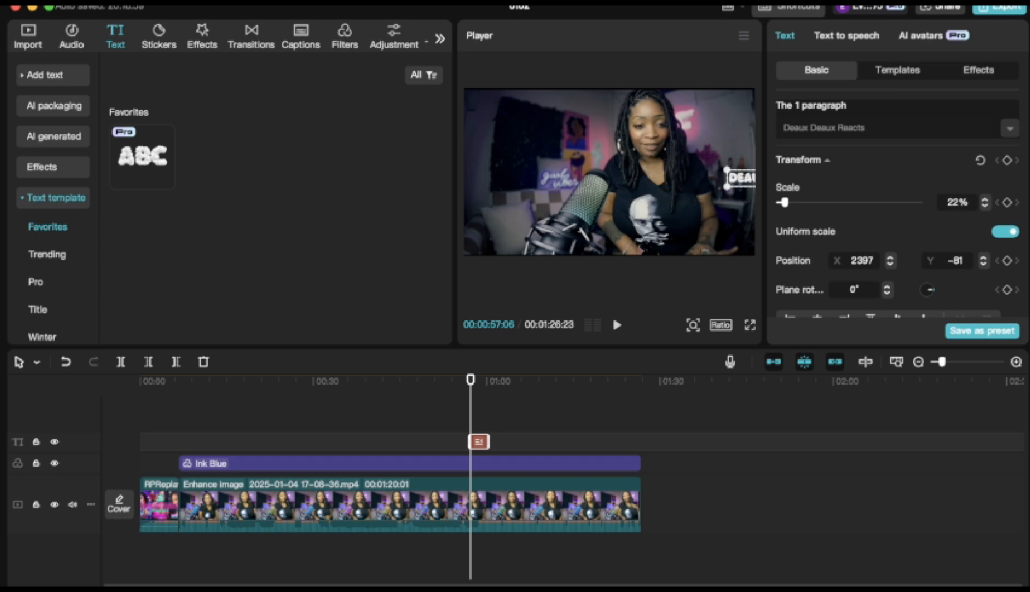
{"action": "left_click_drag", "start_coordinate": [741, 178], "coordinate": [530, 246]}
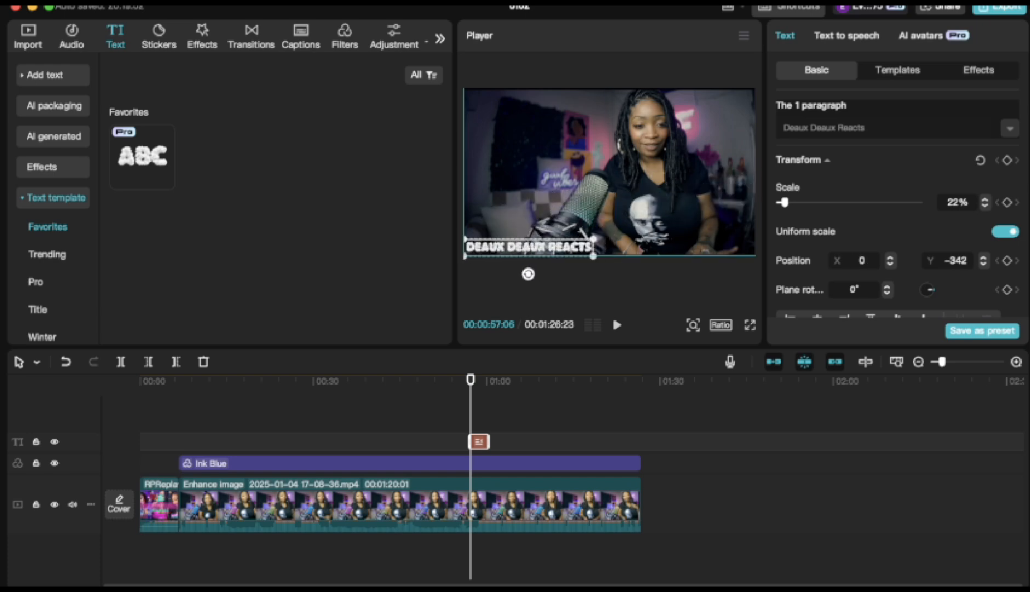
{"action": "left_click", "coordinate": [609, 291]}
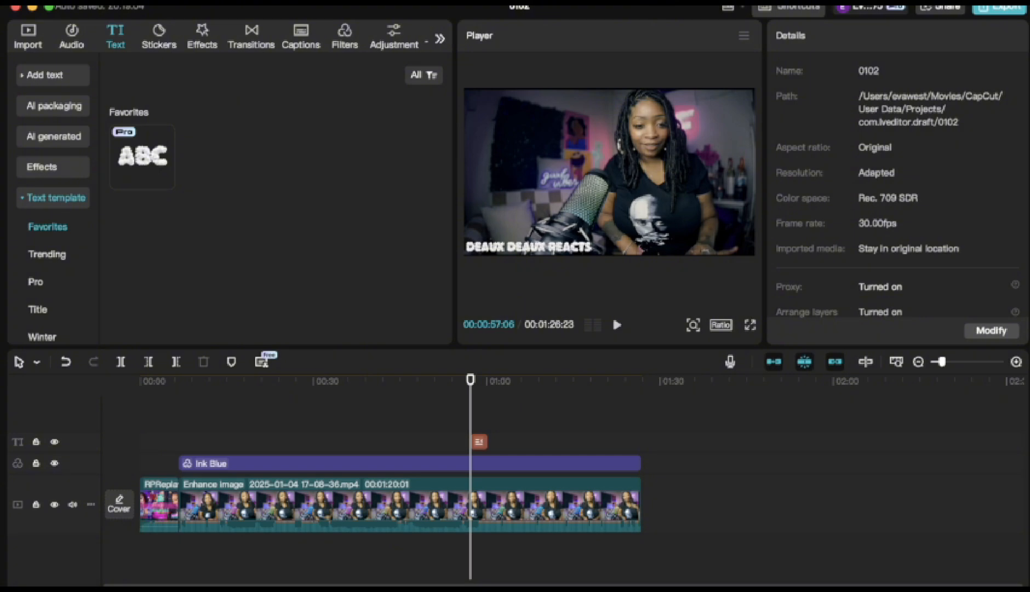
Stretch the "Deaux Deaux Reacts" title over the full length of the second clip.
{"action": "left_click", "coordinate": [480, 442]}
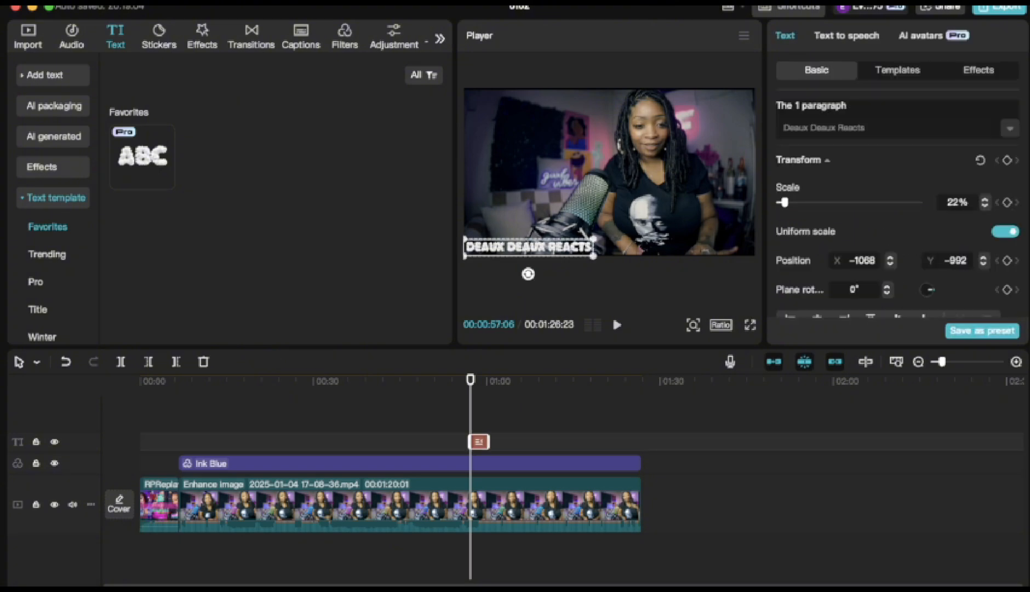
{"action": "left_click_drag", "start_coordinate": [470, 442], "coordinate": [177, 442]}
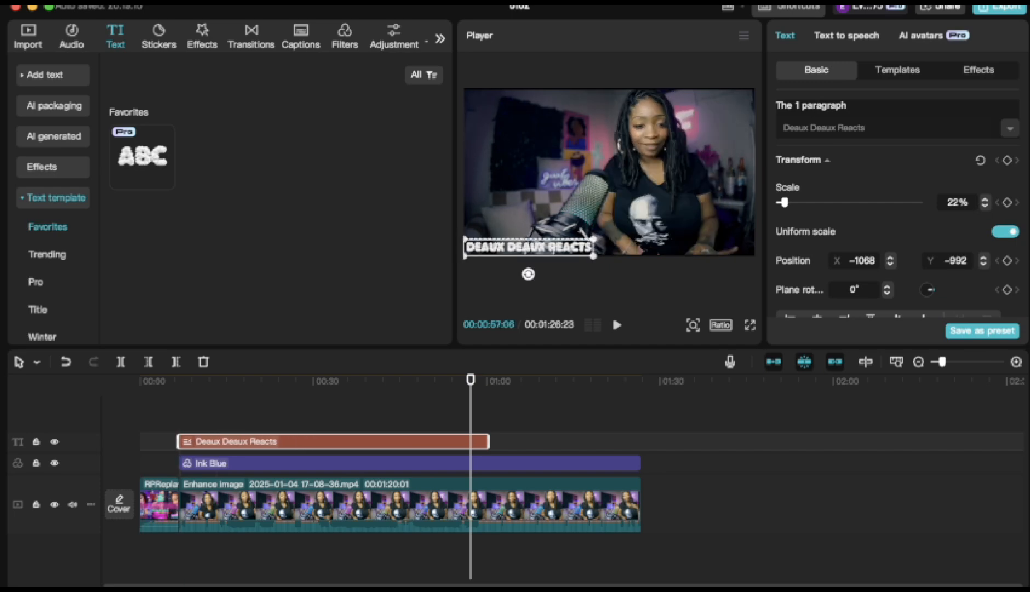
{"action": "left_click_drag", "start_coordinate": [488, 442], "coordinate": [642, 441]}
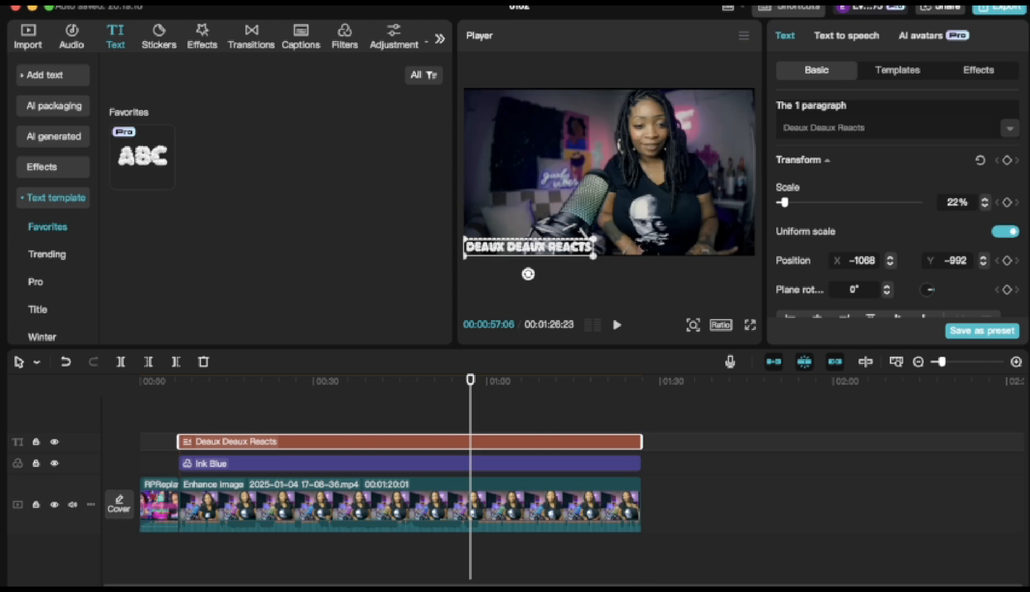
Add a second copy of the ABC text template and set its scale to 22%.
{"action": "left_click", "coordinate": [165, 179]}
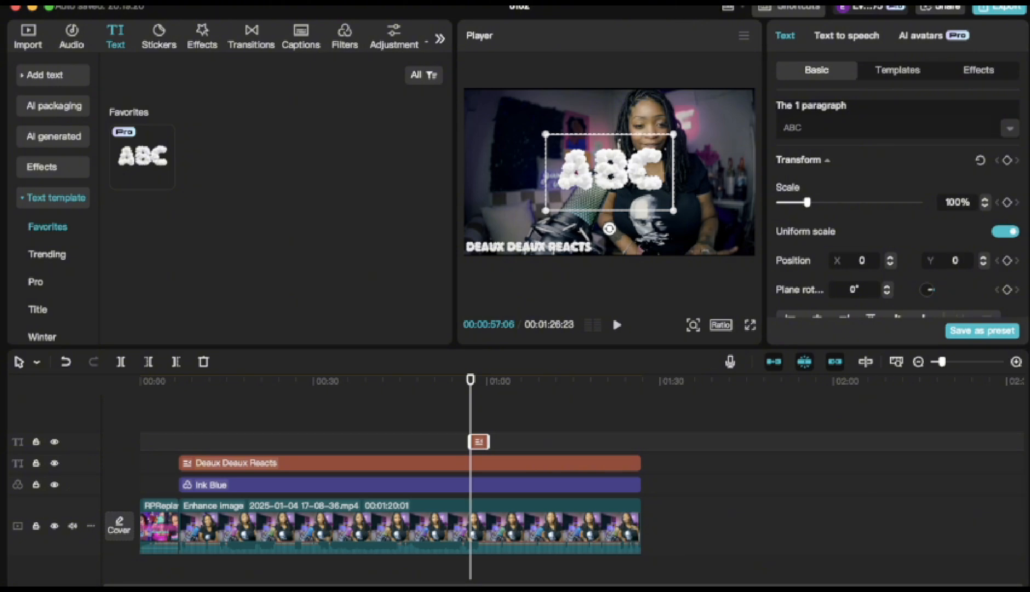
{"action": "left_click", "coordinate": [955, 202]}
{"action": "double_click", "coordinate": [955, 203]}
{"action": "key", "text": "BackSpace"}
{"action": "type", "text": "22"}
{"action": "key", "text": "Return"}
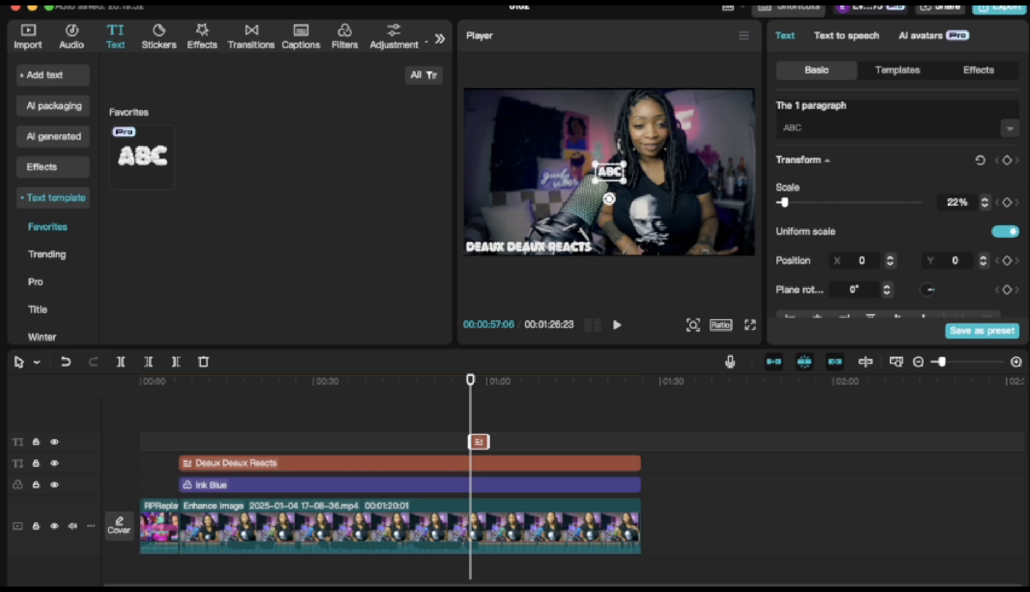
Replace the second title's placeholder text with "Glaze Me:" followed by the creator's payment handle.
{"action": "left_click", "coordinate": [822, 128]}
{"action": "key", "text": "BackSpace"}
{"action": "key", "text": "BackSpace"}
{"action": "key", "text": "BackSpace"}
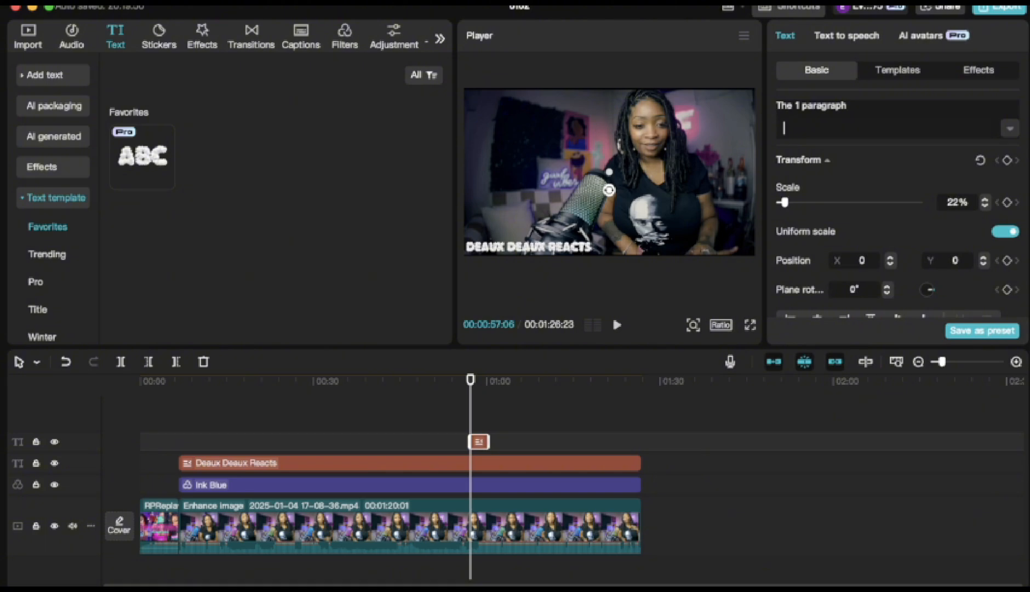
{"action": "type", "text": "Glaze"}
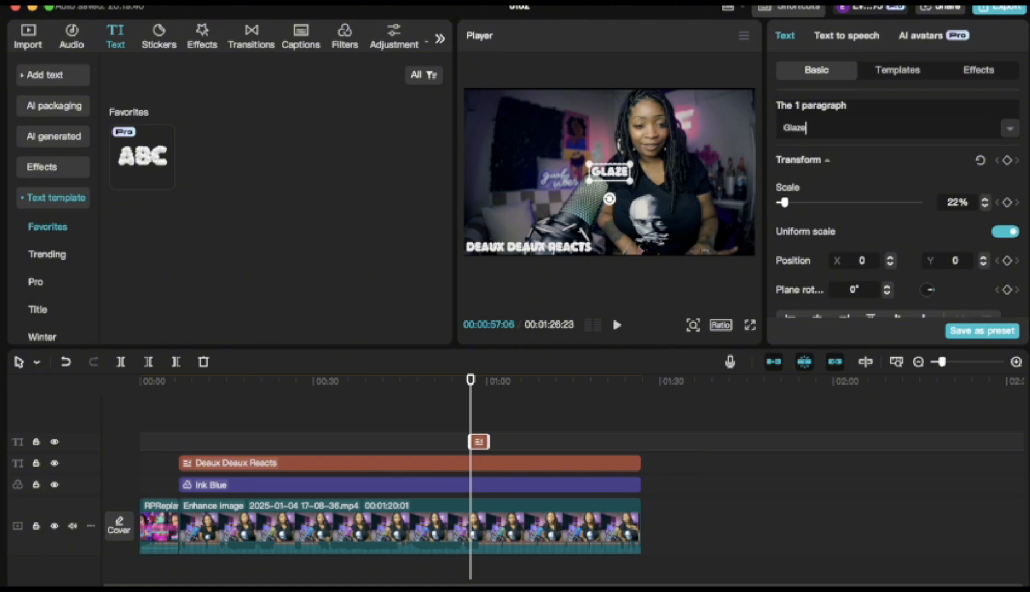
{"action": "type", "text": " Me: "}
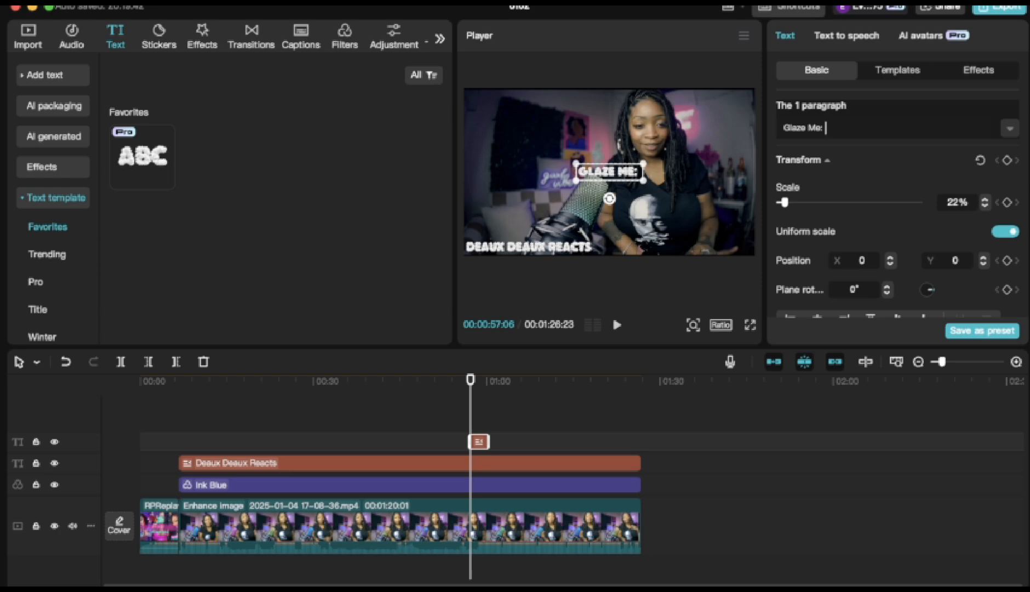
{"action": "type", "text": "$C"}
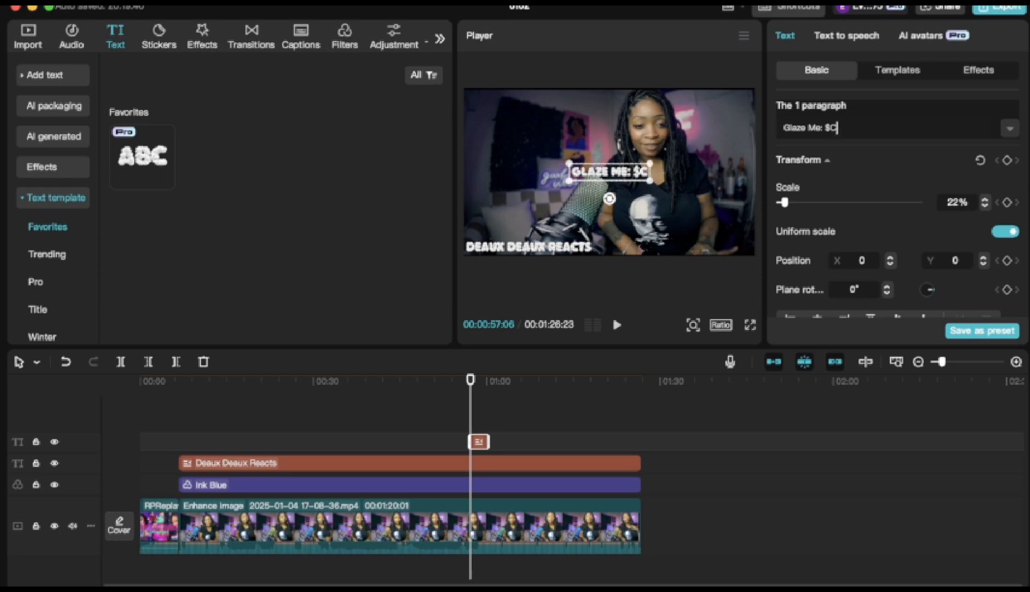
{"action": "type", "text": "annaBae"}
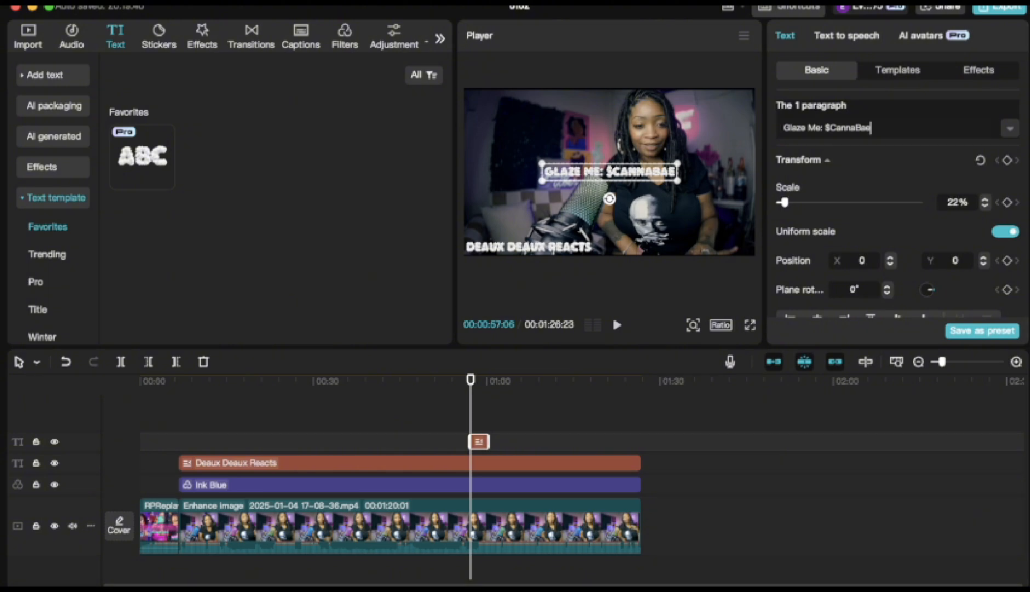
Complete the payment handle in the "Glaze Me:" title and place the title in the lower-right corner of the video frame.
{"action": "type", "text": "86"}
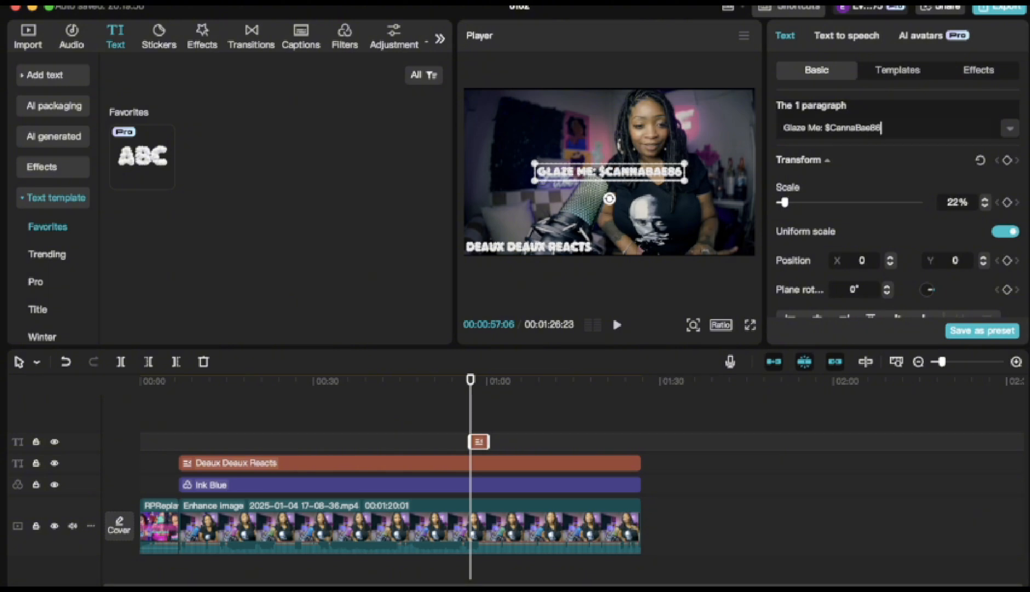
{"action": "left_click_drag", "start_coordinate": [609, 172], "coordinate": [679, 246]}
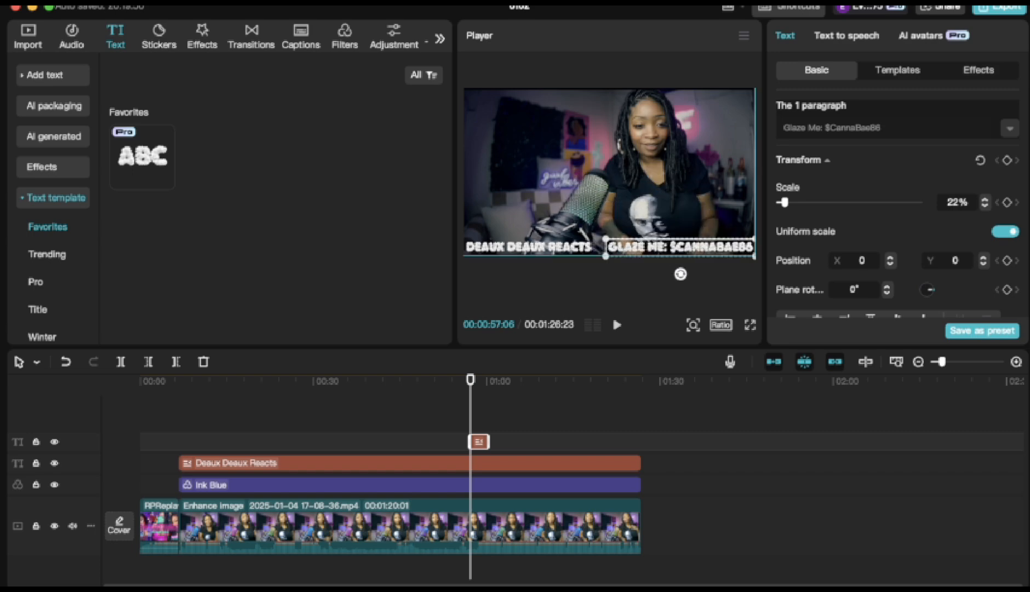
{"action": "key", "text": "Escape"}
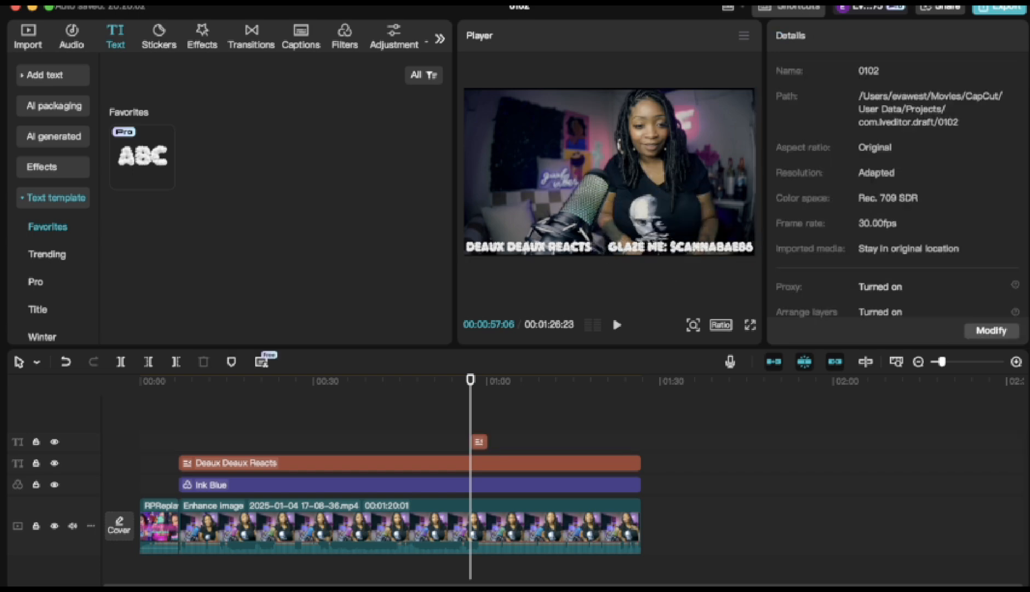
{"action": "left_click", "coordinate": [679, 247]}
{"action": "left_click", "coordinate": [529, 246]}
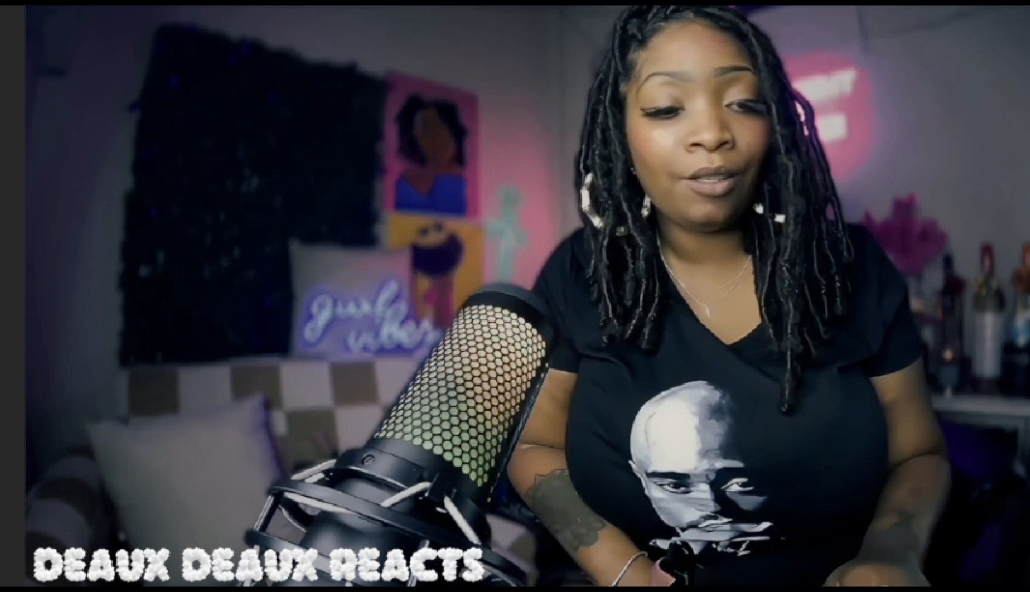
{"action": "key", "text": "Escape"}
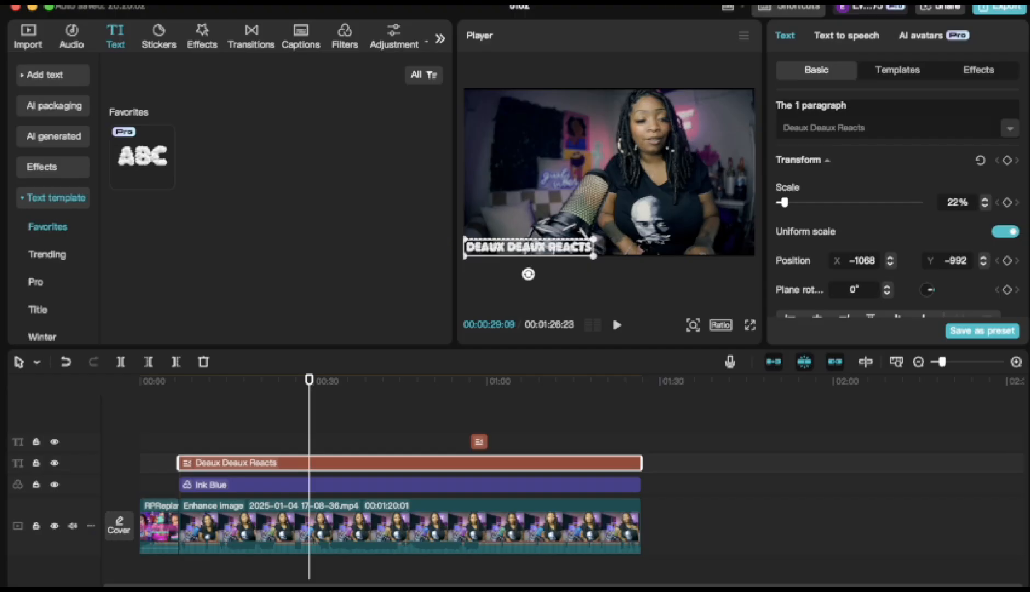
{"action": "key", "text": "Escape"}
Stretch the "Glaze Me:" title over the full length of the second clip, matching the "Deaux Deaux Reacts" title.
{"action": "left_click", "coordinate": [479, 441]}
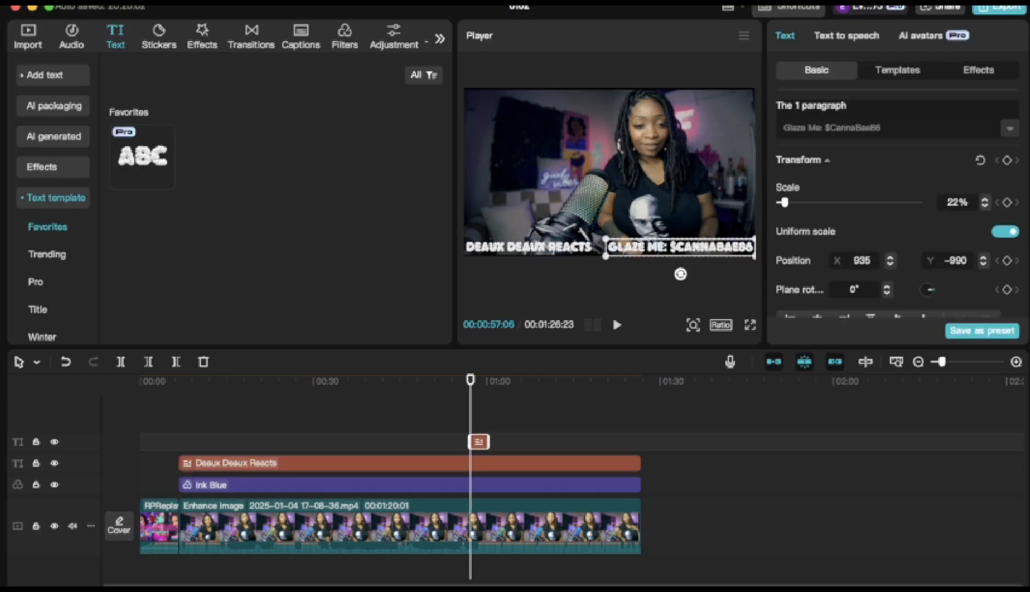
{"action": "left_click_drag", "start_coordinate": [470, 442], "coordinate": [182, 441]}
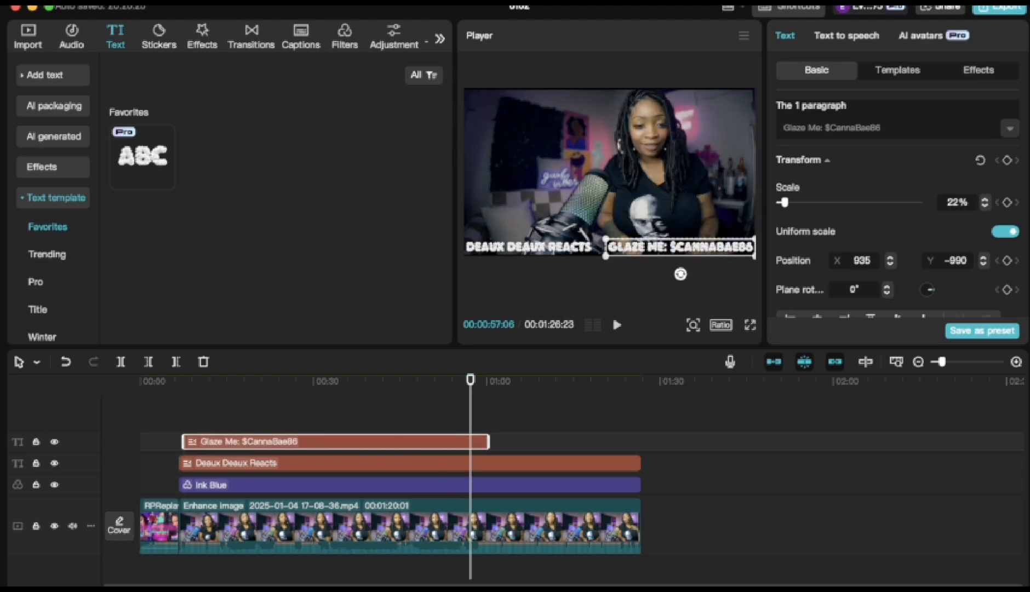
{"action": "left_click_drag", "start_coordinate": [489, 442], "coordinate": [642, 441]}
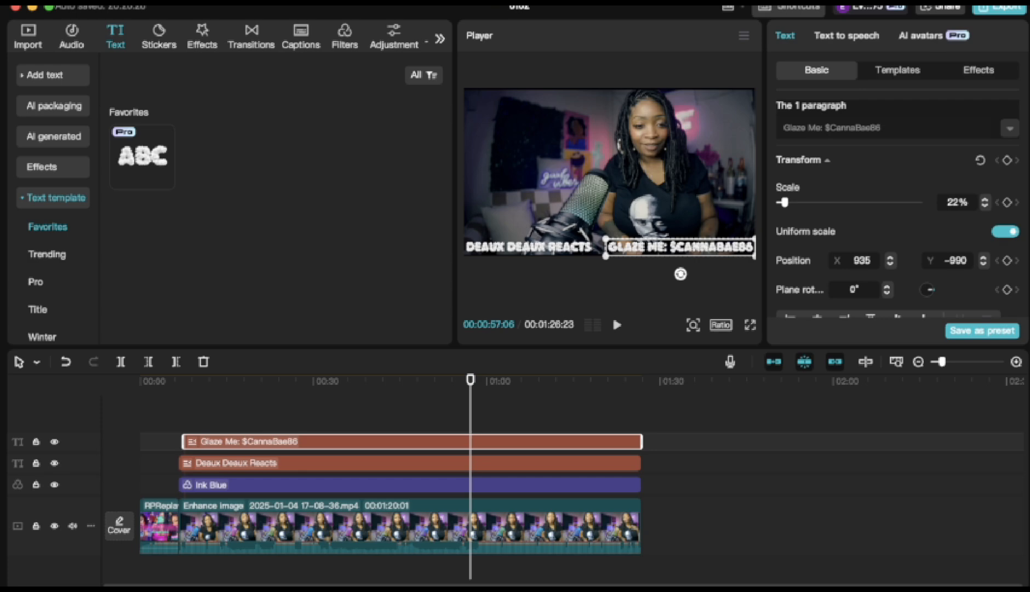
{"action": "left_click_drag", "start_coordinate": [470, 379], "coordinate": [259, 379]}
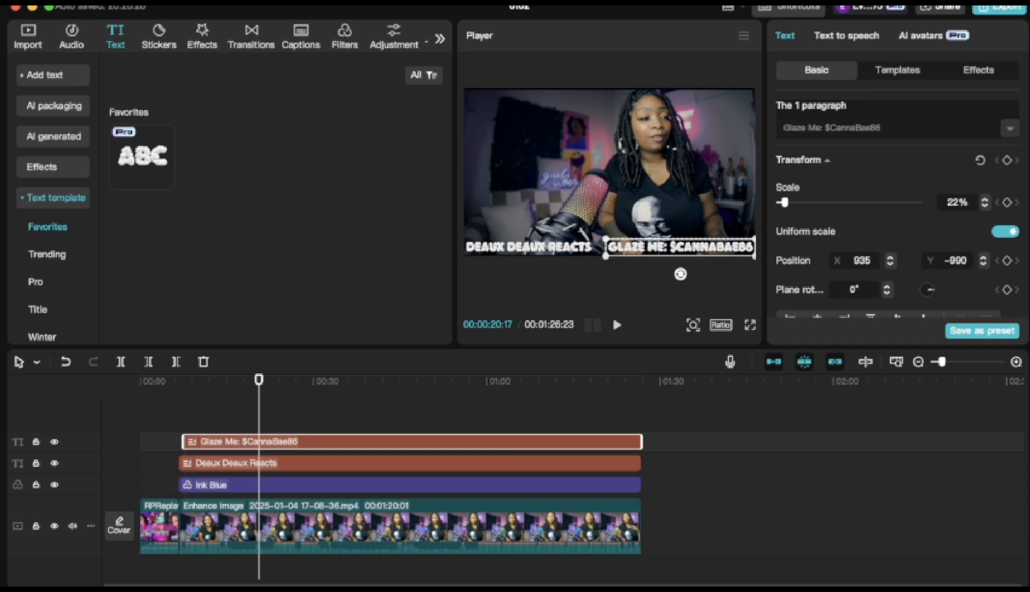
{"action": "left_click_drag", "start_coordinate": [183, 442], "coordinate": [177, 442]}
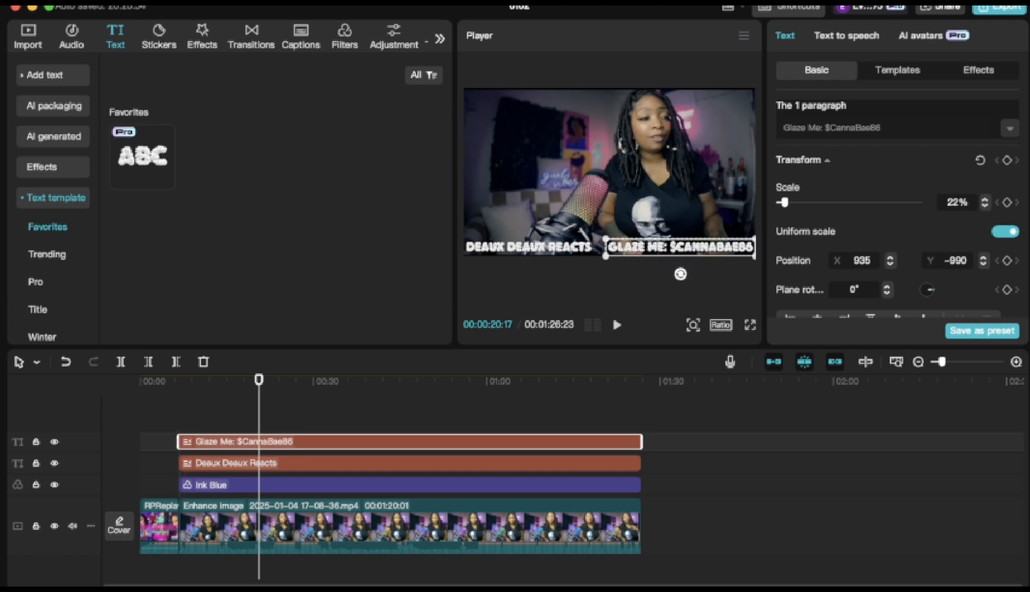
{"action": "left_click_drag", "start_coordinate": [259, 379], "coordinate": [179, 379]}
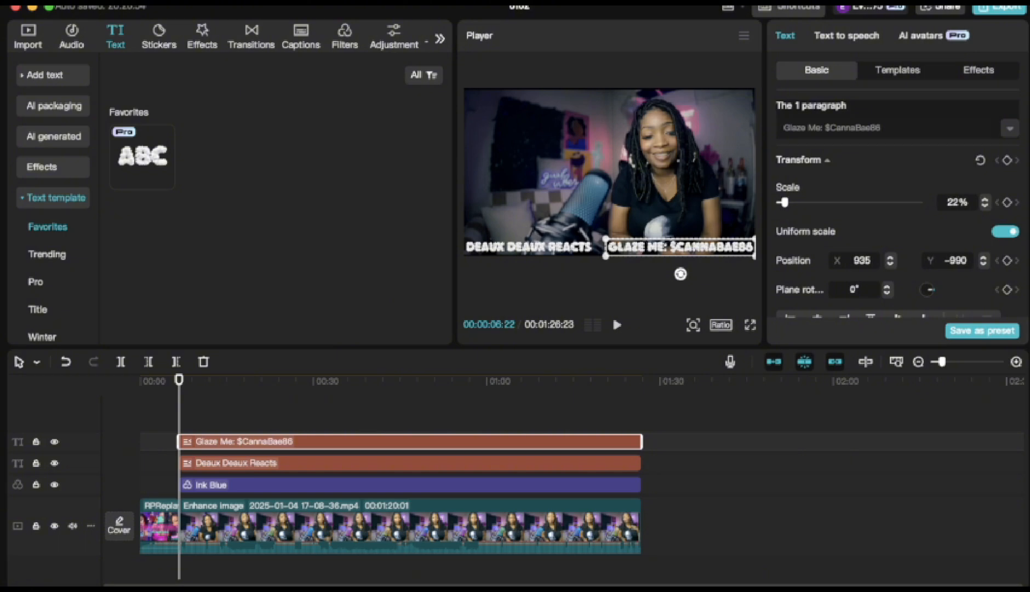
{"action": "left_click", "coordinate": [193, 408]}
{"action": "left_click_drag", "start_coordinate": [193, 379], "coordinate": [179, 379]}
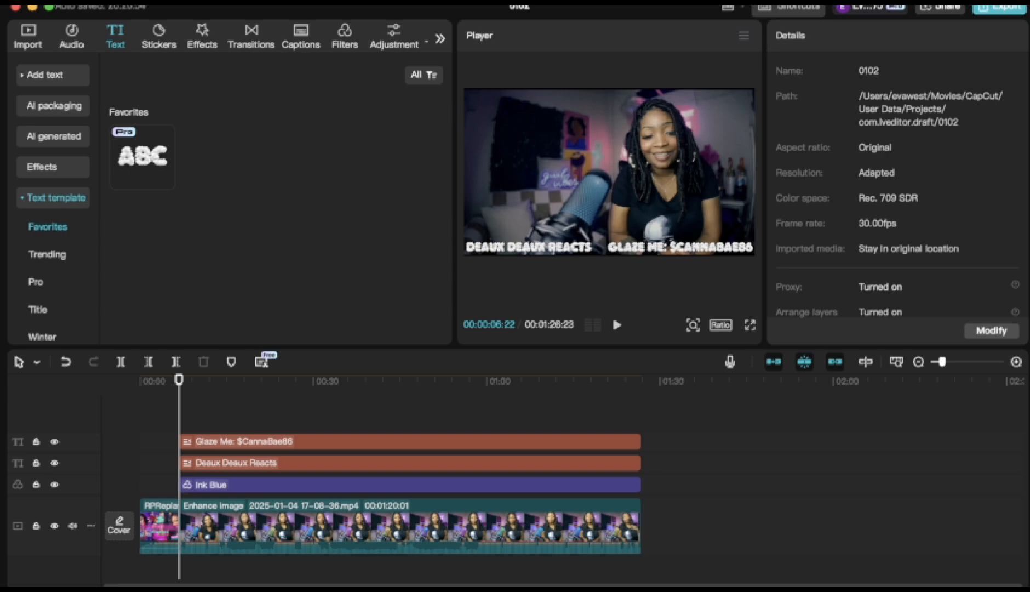
{"action": "left_click", "coordinate": [247, 442]}
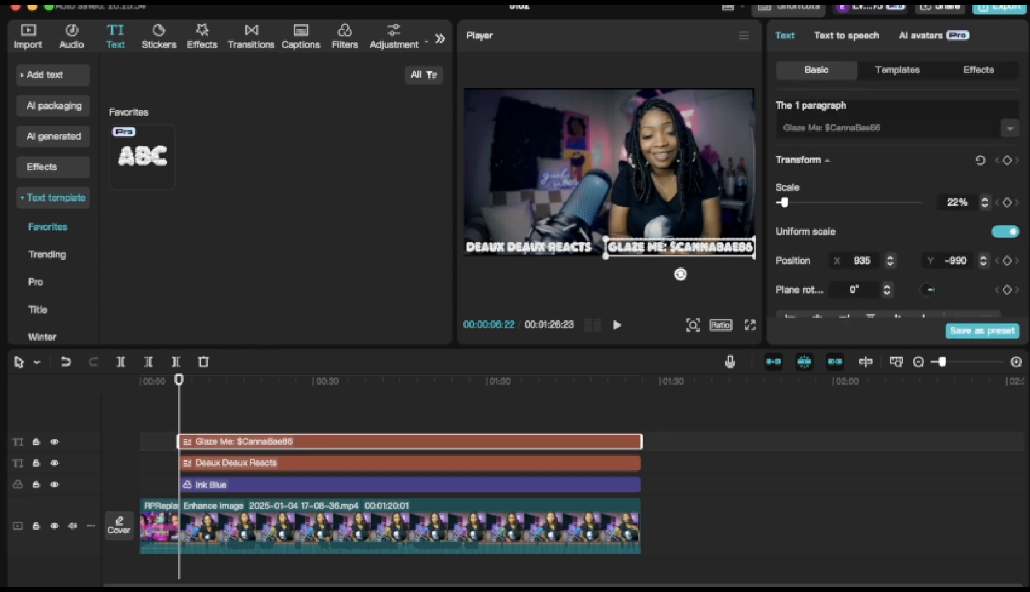
{"action": "mouse_move", "coordinate": [177, 442]}
{"action": "left_mouse_down"}
{"action": "mouse_move", "coordinate": [193, 442]}
{"action": "mouse_move", "coordinate": [177, 441]}
{"action": "left_mouse_up"}
Turn on Enhance image at the HD level for the opening RPReplay clip.
{"action": "left_click", "coordinate": [159, 525]}
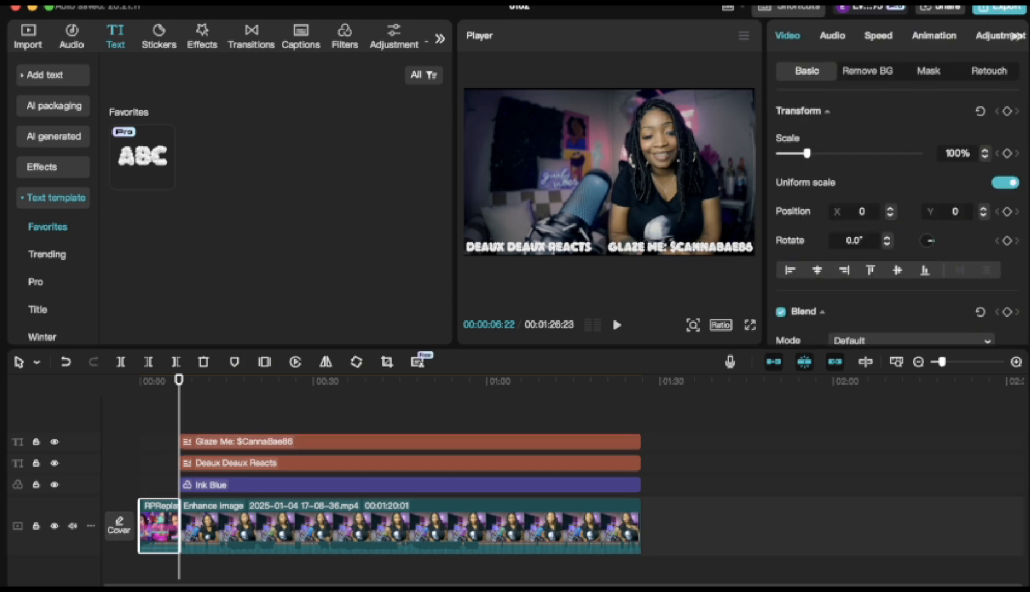
{"action": "scroll", "coordinate": [898, 218], "scroll_direction": "down", "scroll_amount": 5}
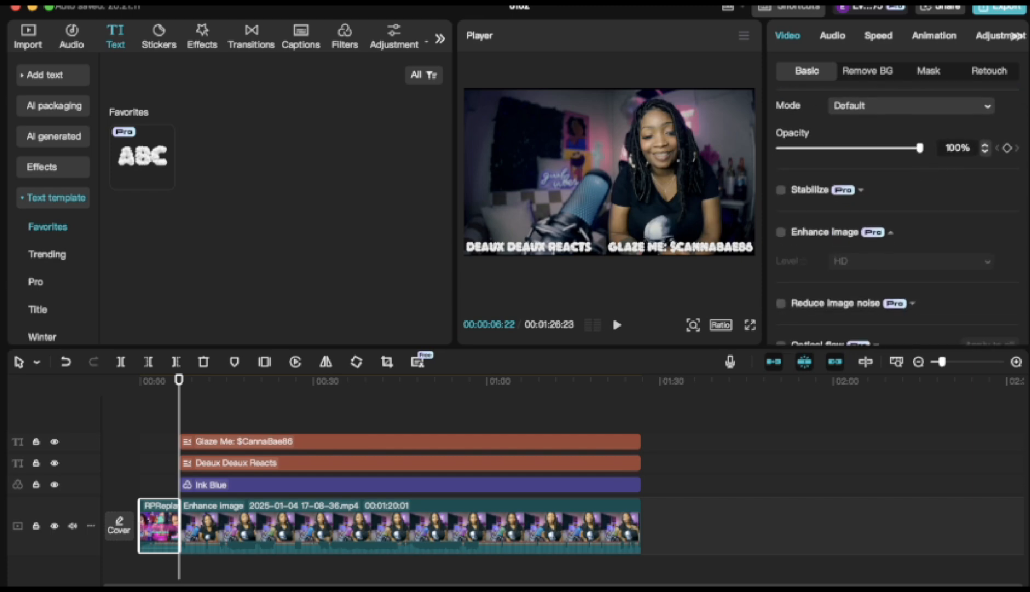
{"action": "left_click", "coordinate": [781, 232]}
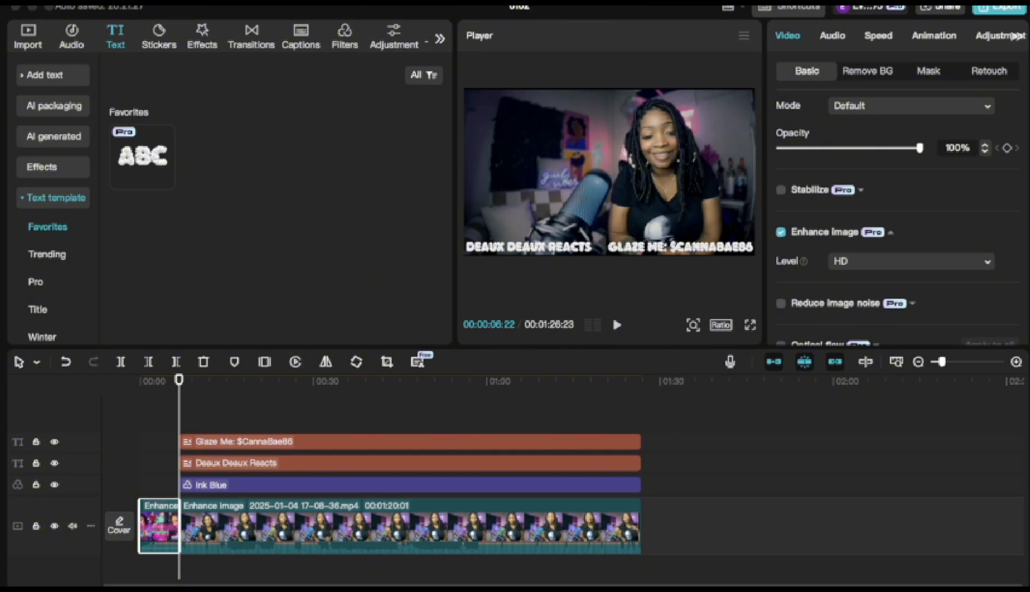
{"action": "left_click_drag", "start_coordinate": [179, 379], "coordinate": [347, 379]}
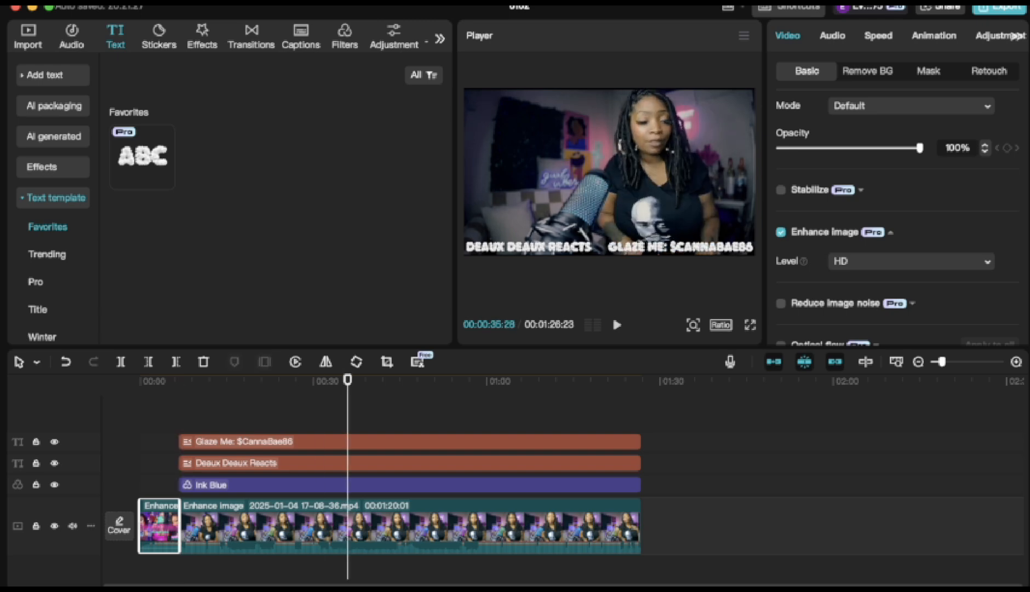
{"action": "left_click_drag", "start_coordinate": [347, 379], "coordinate": [400, 379]}
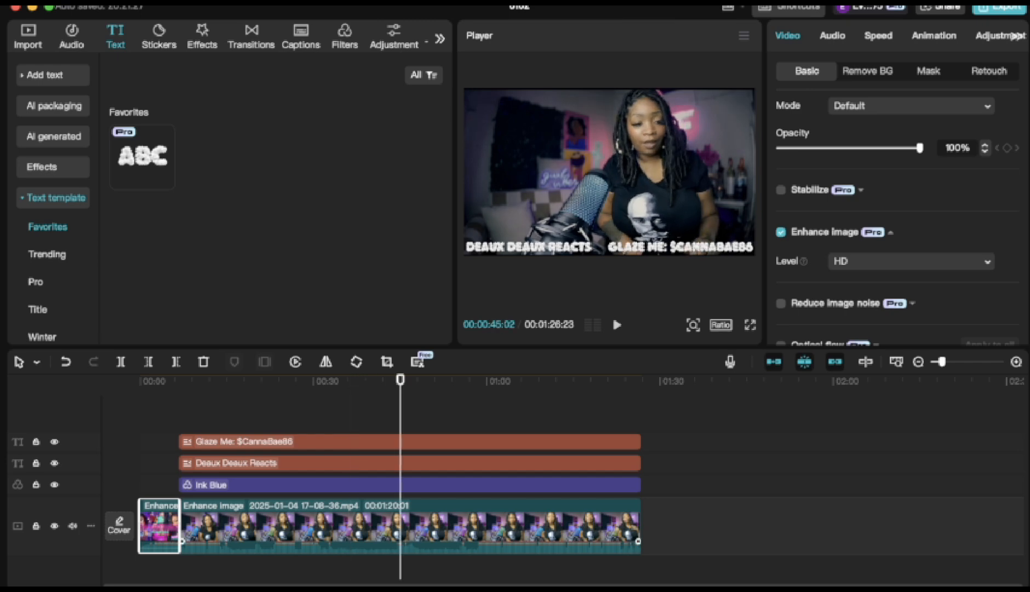
{"action": "left_click", "coordinate": [411, 526]}
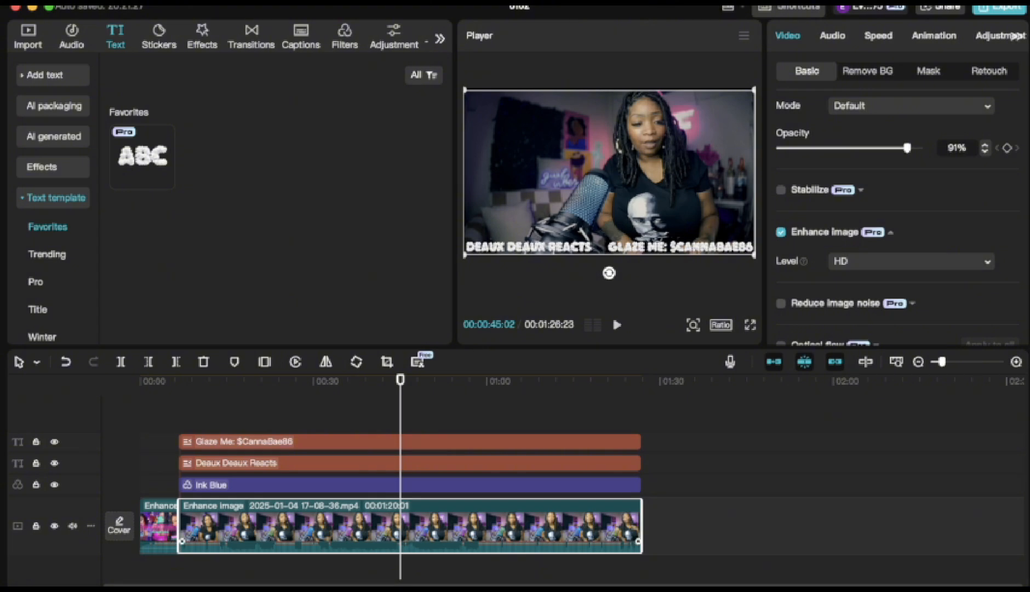
{"action": "left_click", "coordinate": [28, 36]}
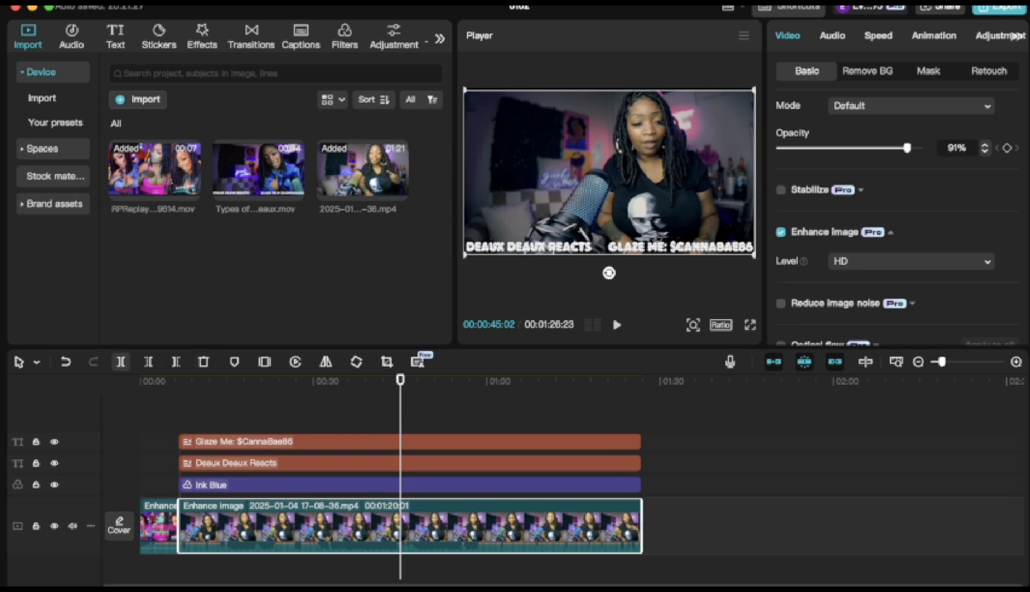
{"action": "left_click", "coordinate": [121, 361]}
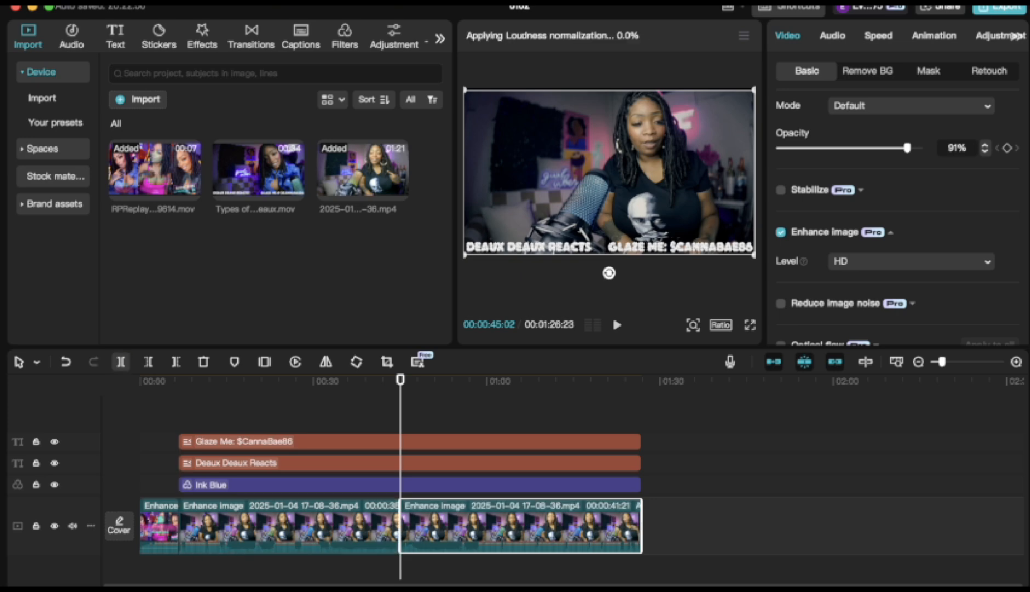
Split the Ink Blue filter and both text titles at 00:00:45:02, in line with the cut in the video clip.
{"action": "left_click", "coordinate": [410, 485]}
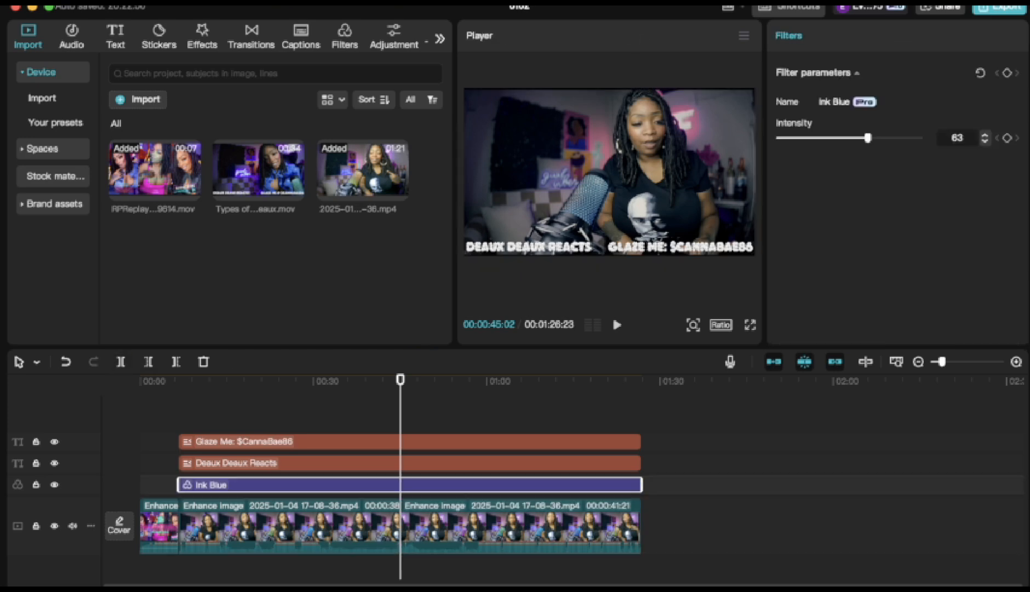
{"action": "left_click", "coordinate": [120, 362]}
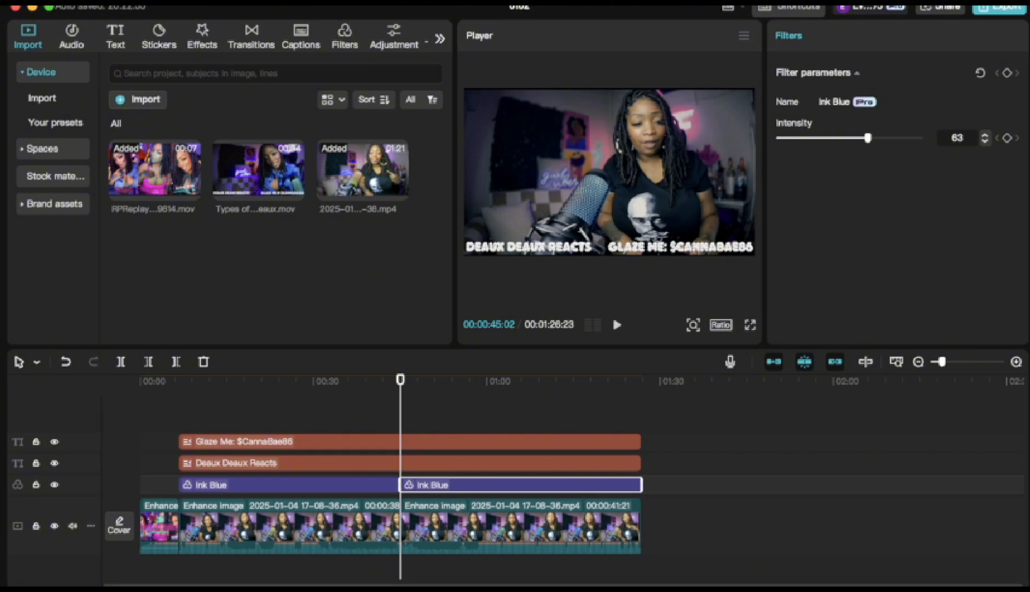
{"action": "left_click", "coordinate": [410, 463]}
{"action": "left_click", "coordinate": [120, 362]}
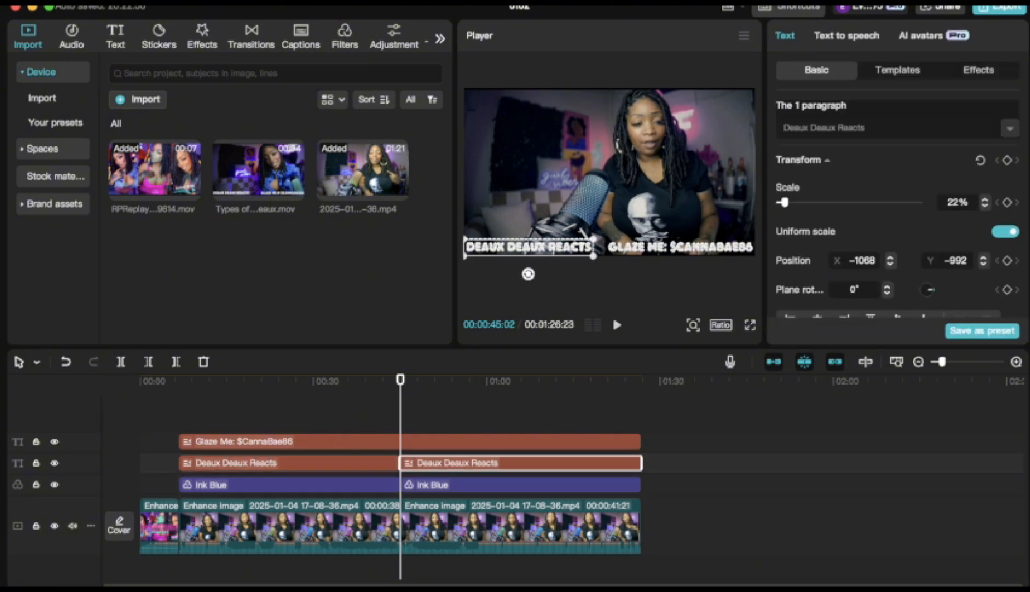
{"action": "left_click", "coordinate": [410, 442]}
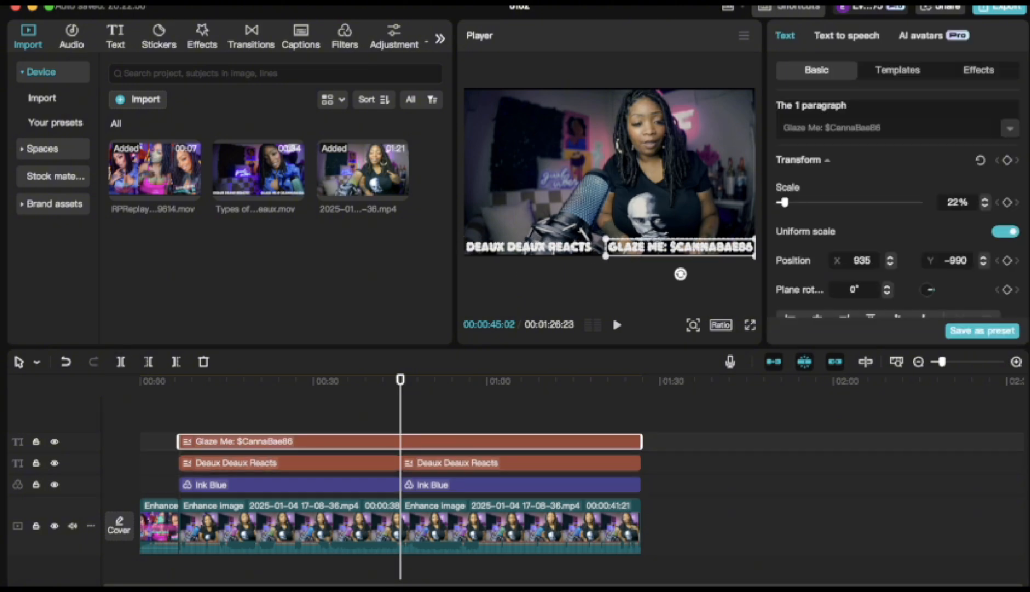
{"action": "left_click", "coordinate": [120, 362]}
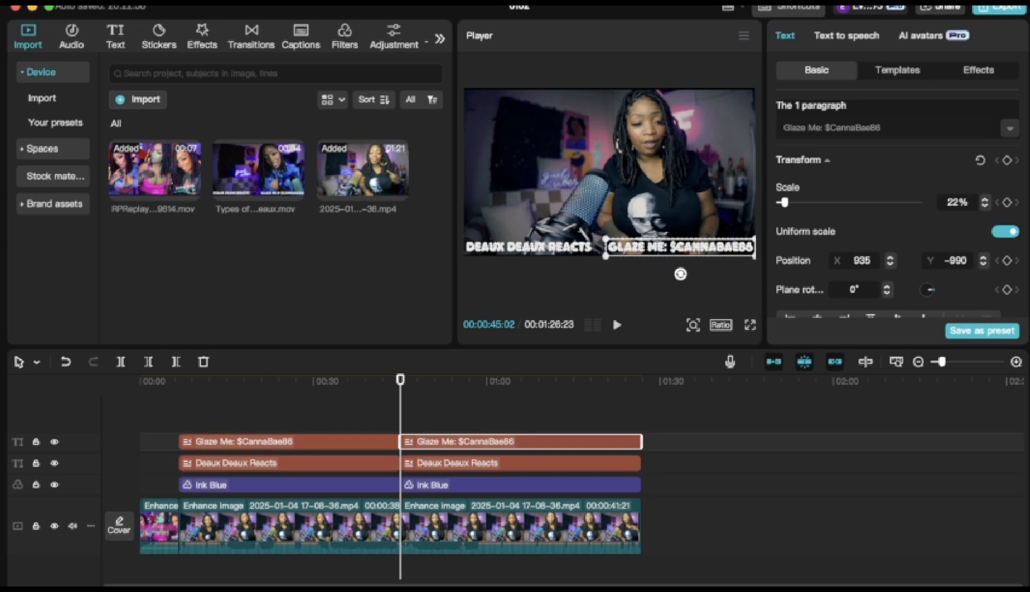
Insert the Types of Relatives reaction clip between the two halves of the split video and turn on its HD Enhance image.
{"action": "mouse_move", "coordinate": [259, 171]}
{"action": "left_click", "coordinate": [521, 527]}
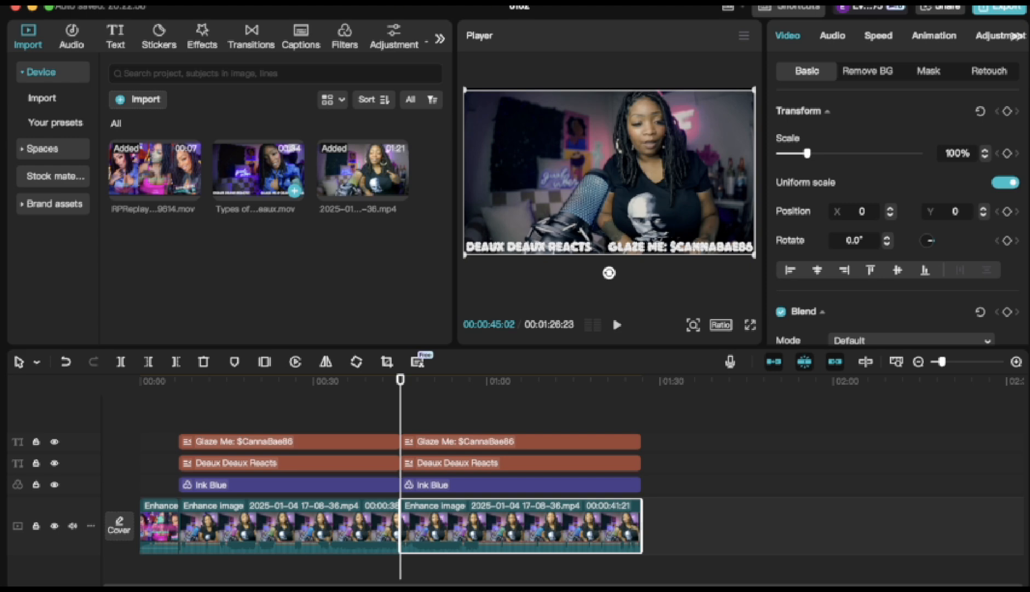
{"action": "left_click", "coordinate": [294, 191]}
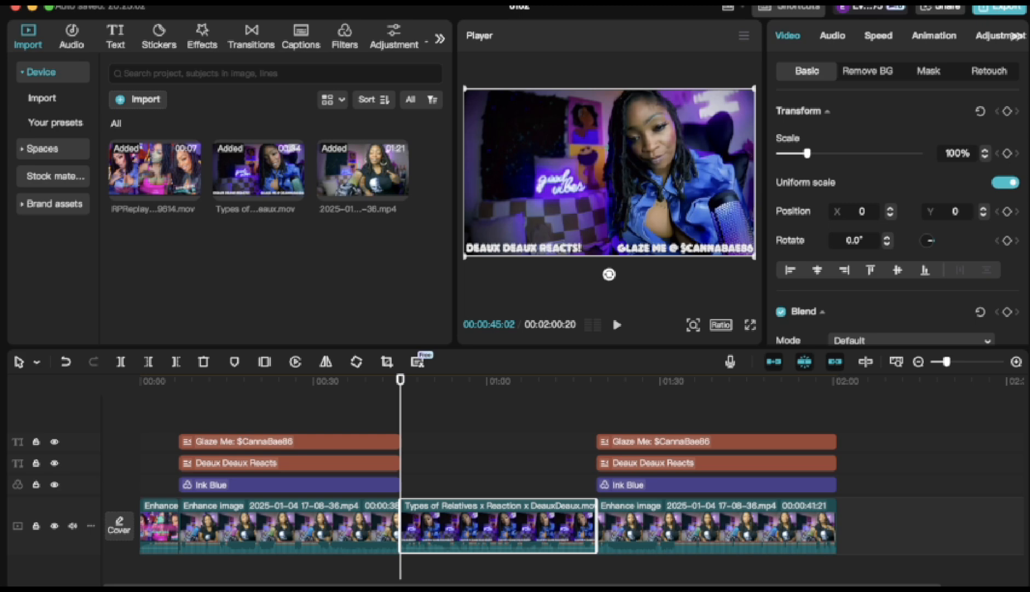
{"action": "scroll", "coordinate": [899, 208], "scroll_direction": "down", "scroll_amount": 6}
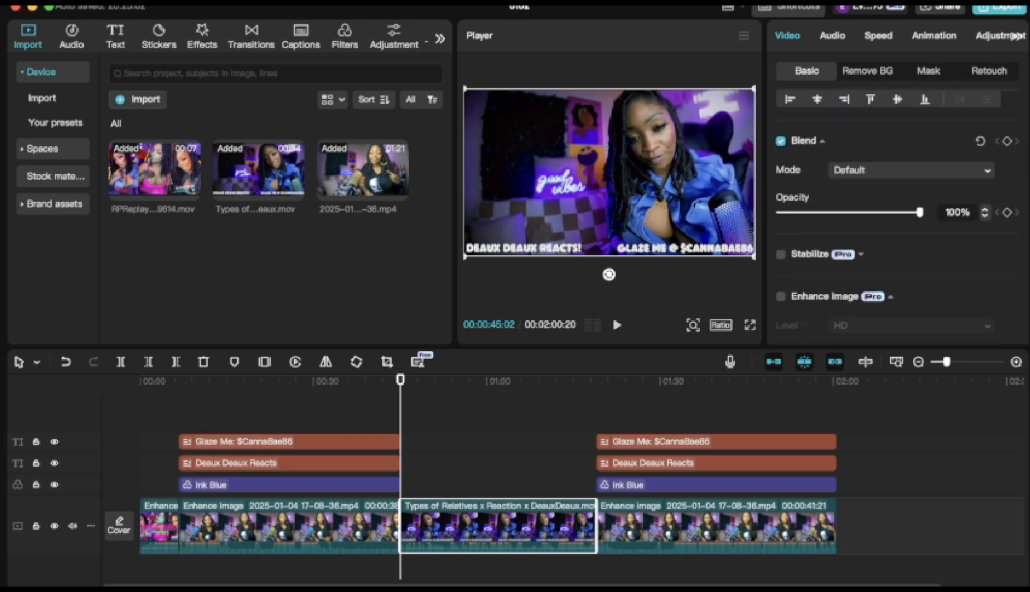
{"action": "left_click", "coordinate": [781, 296]}
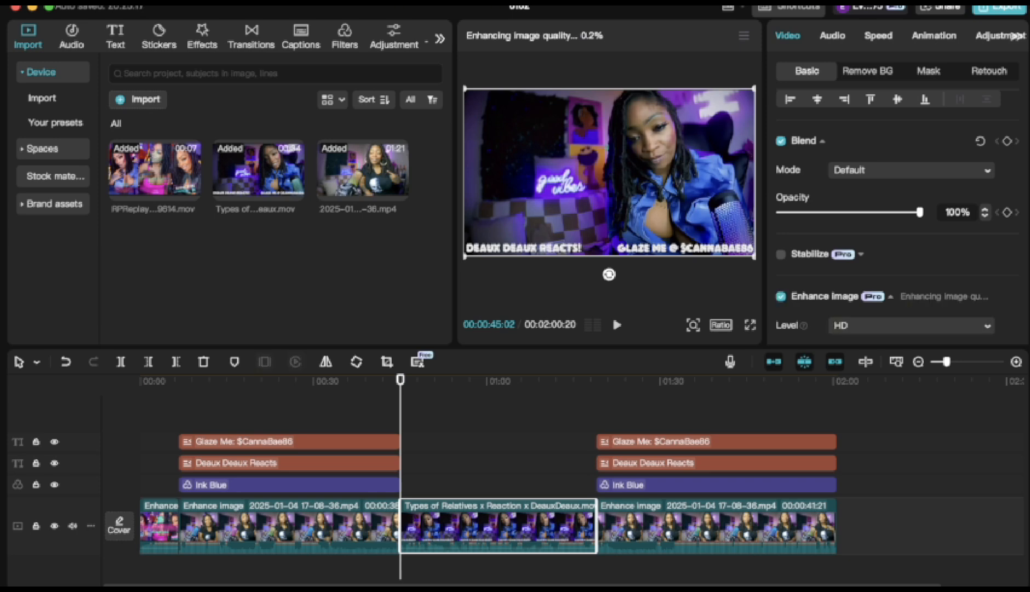
Raise the inserted reaction clip's volume to 20.0 dB and turn on Normalize loudness.
{"action": "left_click", "coordinate": [833, 35]}
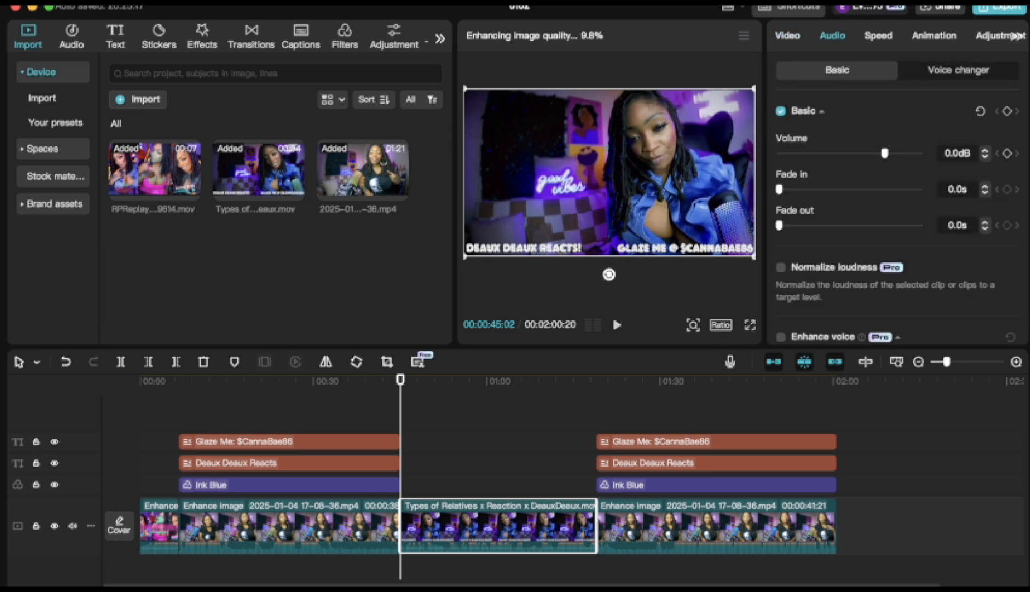
{"action": "left_click_drag", "start_coordinate": [884, 153], "coordinate": [919, 153]}
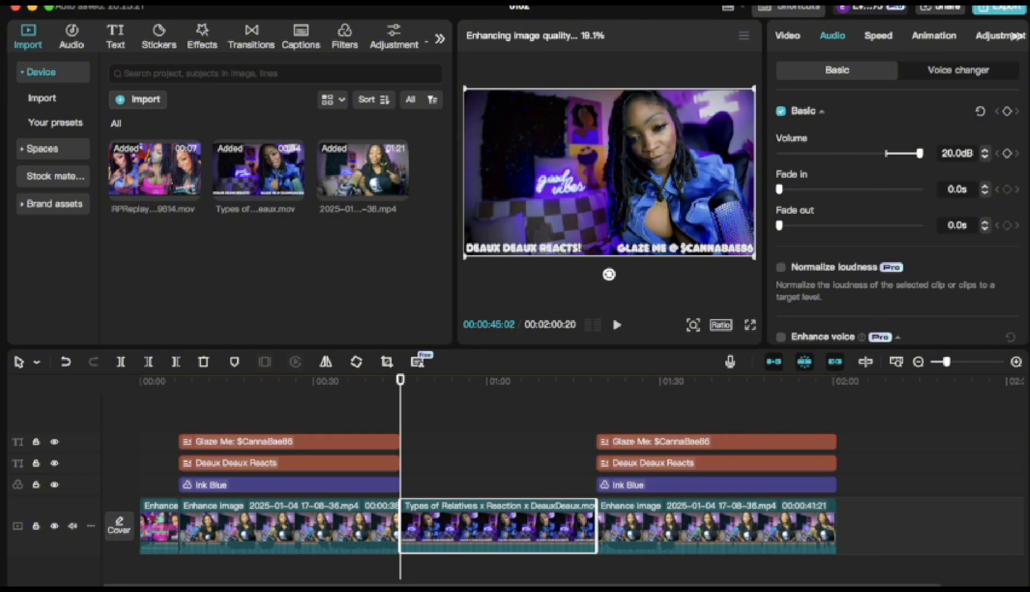
{"action": "left_click", "coordinate": [781, 267]}
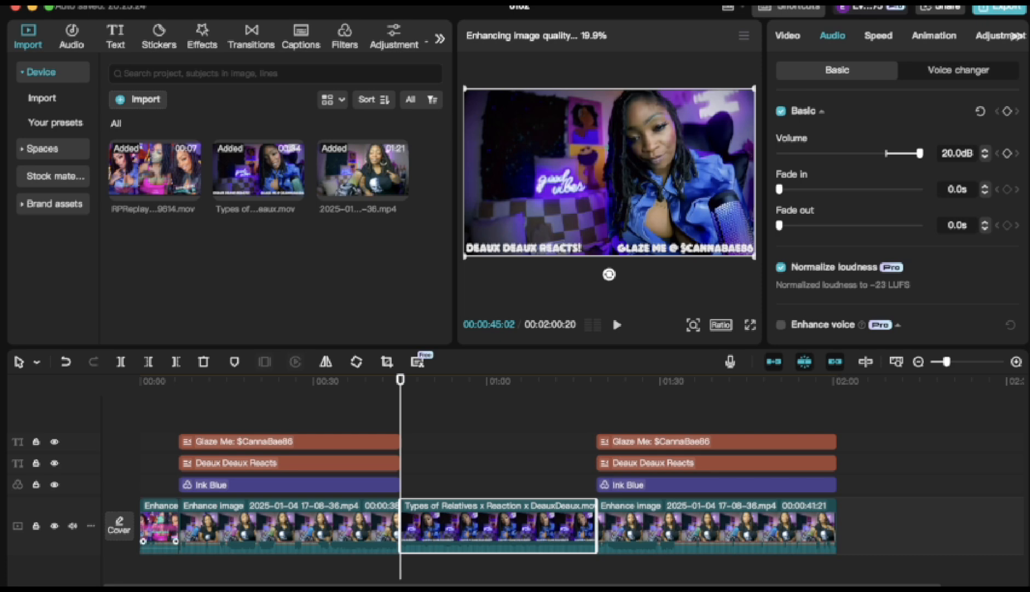
Set the opening clip's volume to 20.0 dB with a 6.7 s fade in and fade out, and return to the timeline start.
{"action": "left_click", "coordinate": [160, 525]}
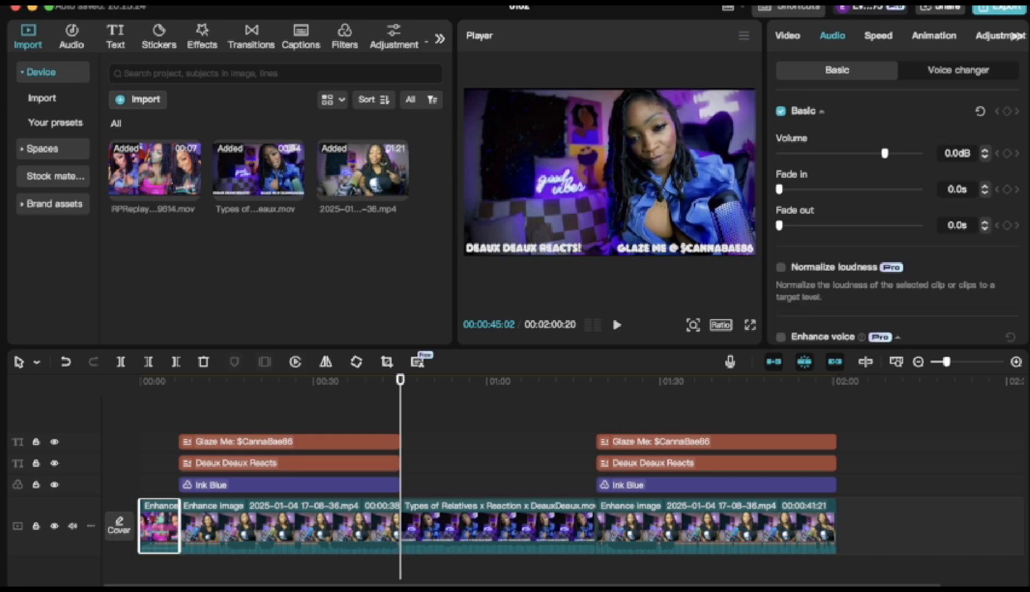
{"action": "left_click_drag", "start_coordinate": [884, 153], "coordinate": [919, 153]}
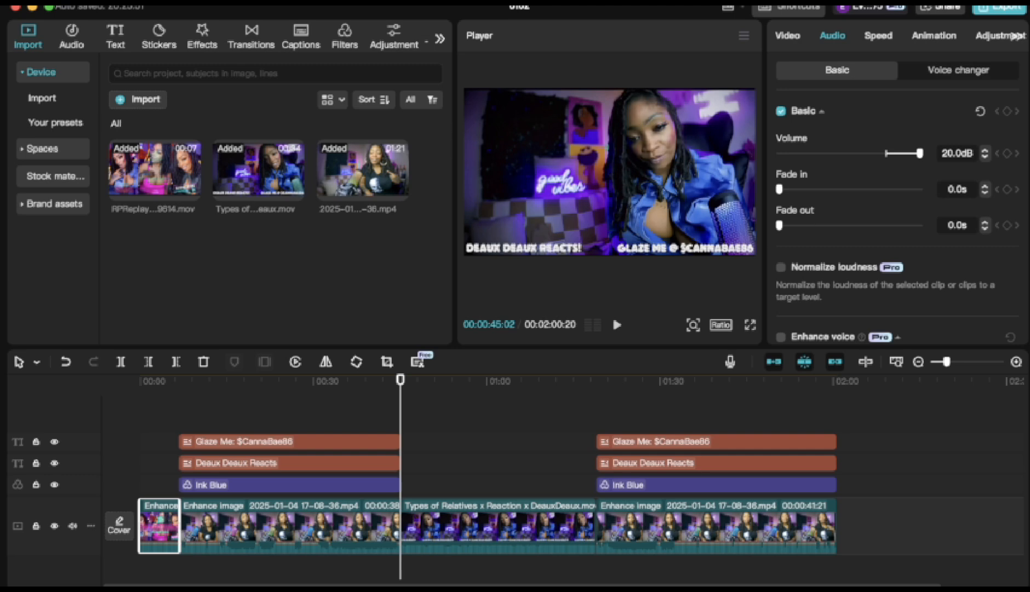
{"action": "left_click", "coordinate": [781, 267]}
{"action": "left_click", "coordinate": [781, 267]}
{"action": "left_click_drag", "start_coordinate": [779, 189], "coordinate": [920, 189]}
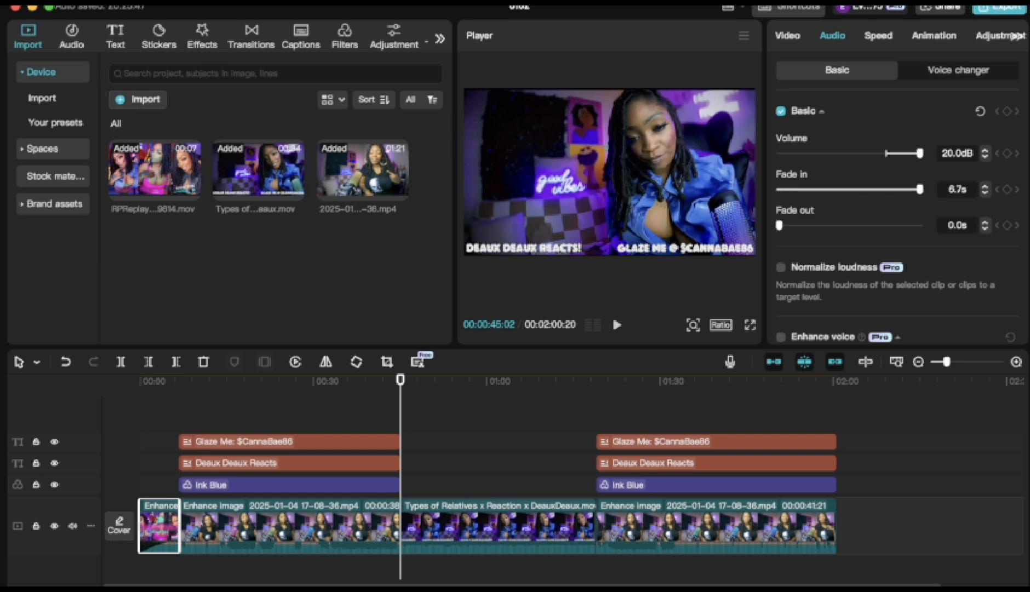
{"action": "left_click_drag", "start_coordinate": [780, 224], "coordinate": [920, 224]}
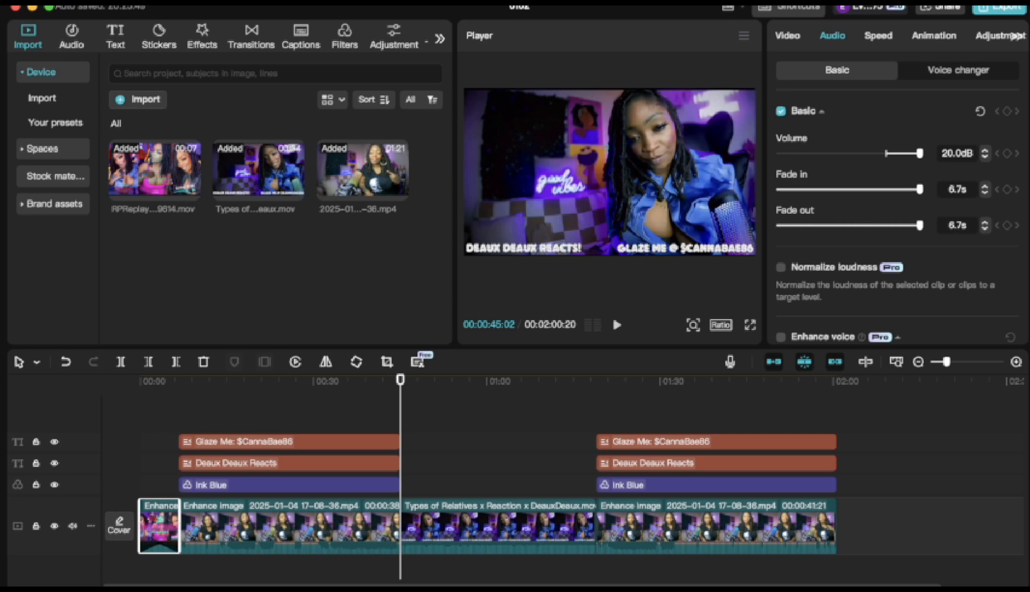
{"action": "scroll", "coordinate": [896, 197], "scroll_direction": "down", "scroll_amount": 3}
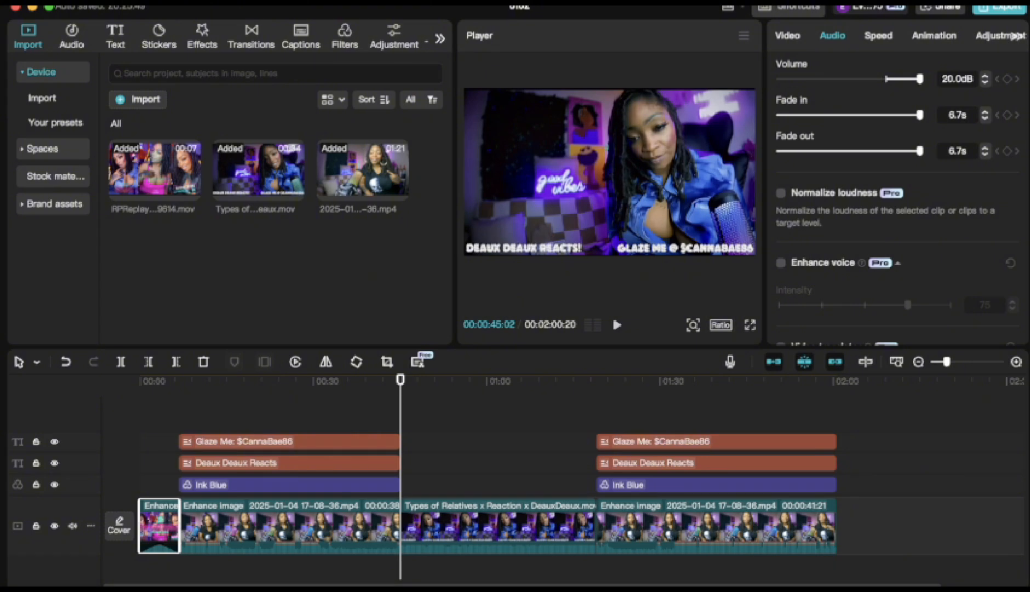
{"action": "left_click_drag", "start_coordinate": [401, 379], "coordinate": [140, 379]}
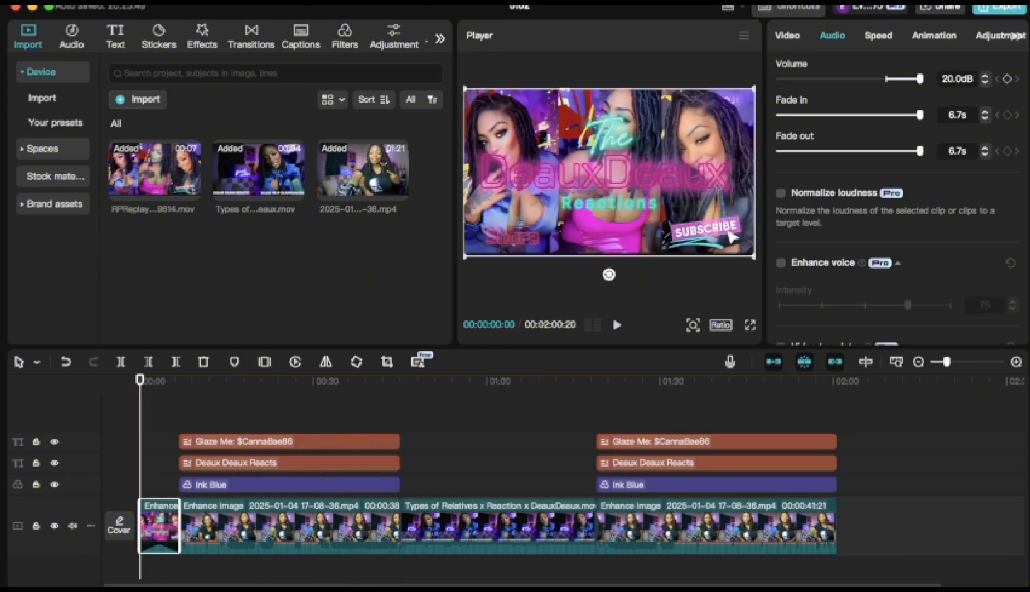